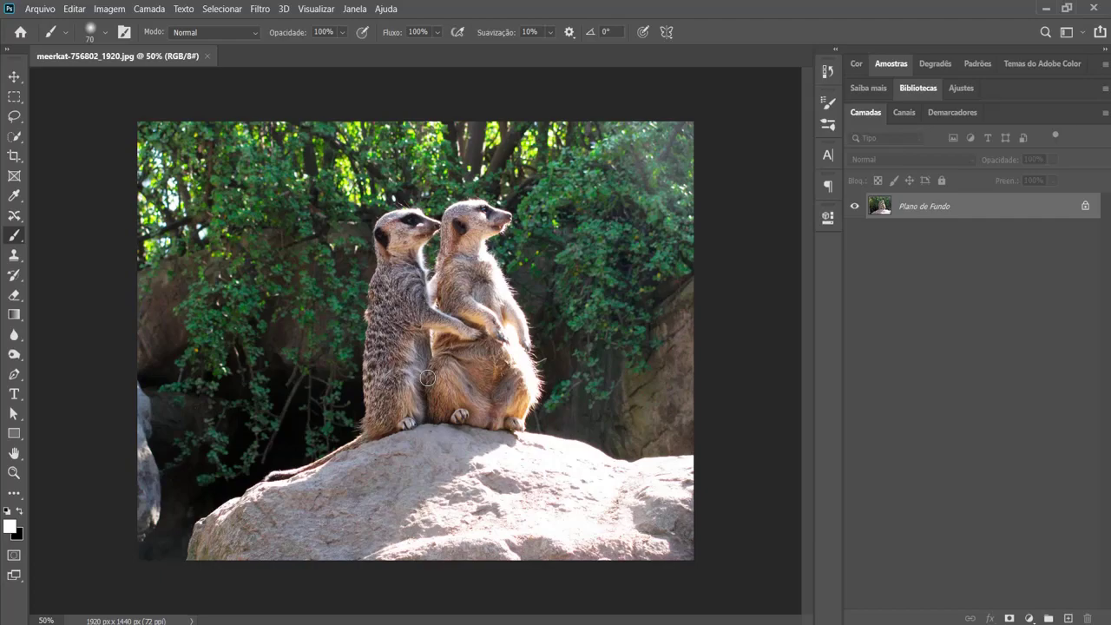
Examine the fur between the two meerkats at up to 1200% magnification and the whole photo at 16.67%
{"action": "scroll", "coordinate": [427, 377], "scroll_direction": "up", "scroll_amount": 6}
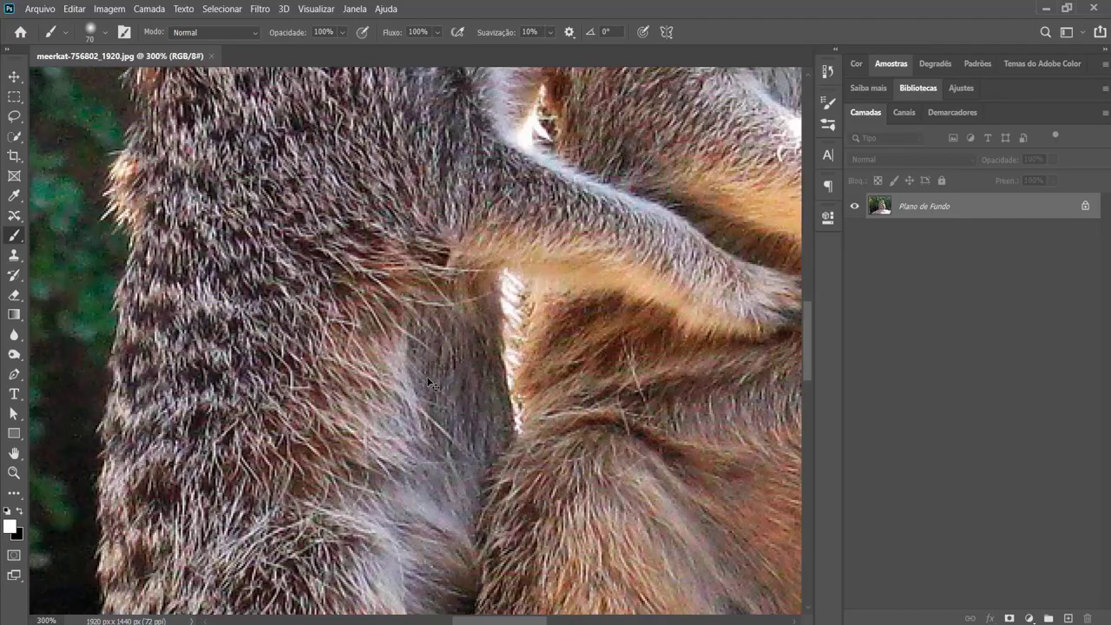
{"action": "scroll", "coordinate": [427, 382], "scroll_direction": "up", "scroll_amount": 3}
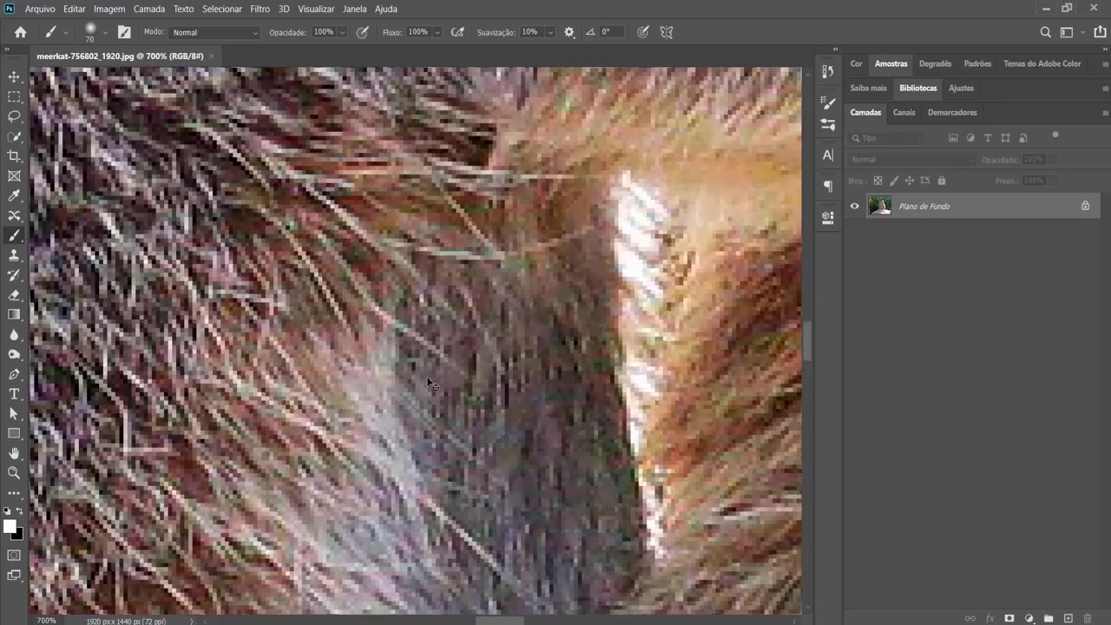
{"action": "scroll", "coordinate": [428, 381], "scroll_direction": "up", "scroll_amount": 1}
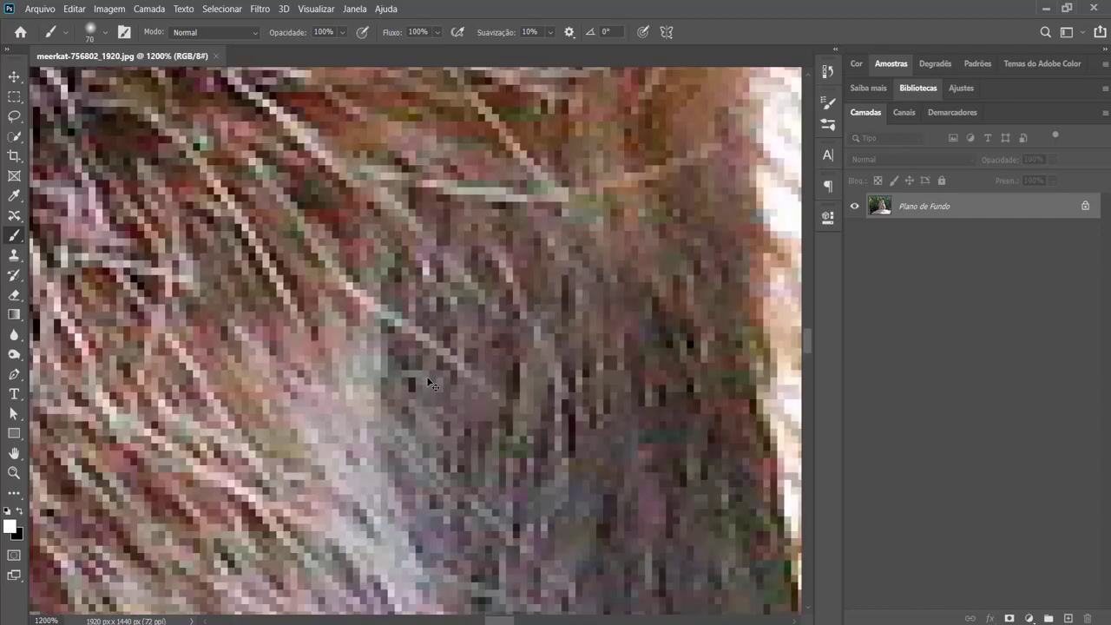
{"action": "scroll", "coordinate": [427, 378], "scroll_direction": "down", "scroll_amount": 8}
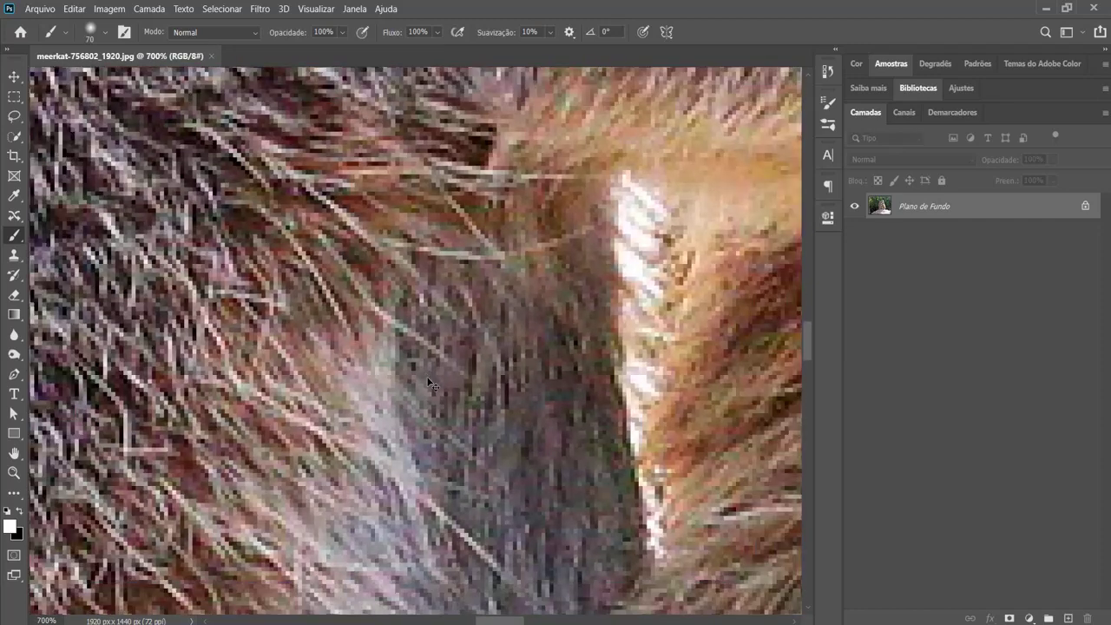
{"action": "scroll", "coordinate": [427, 379], "scroll_direction": "down", "scroll_amount": 5}
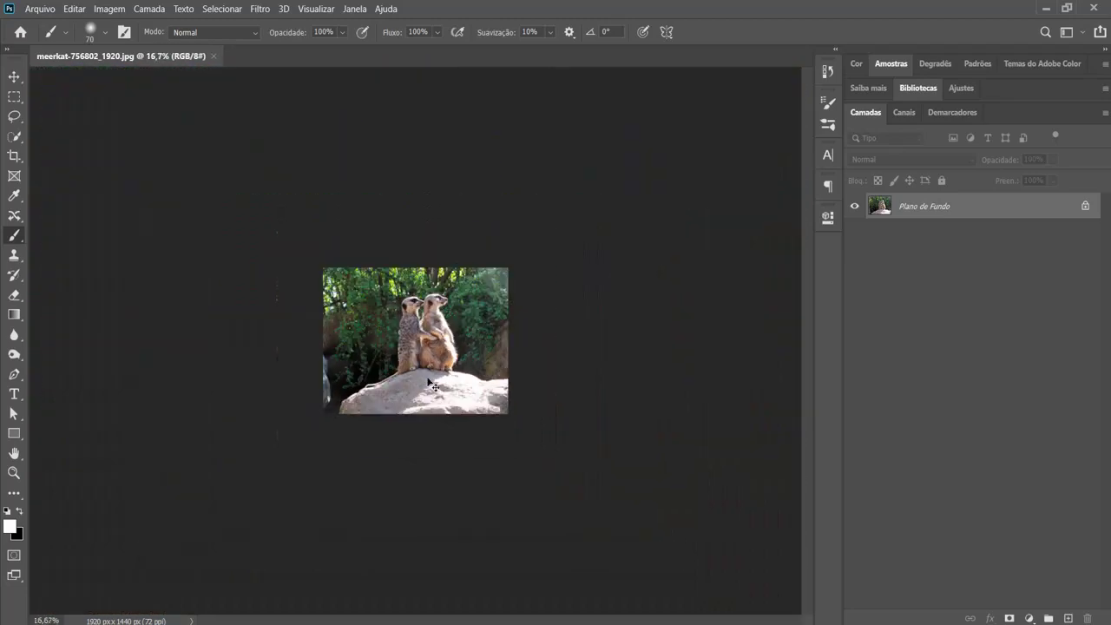
Compare the full meerkat photo at reduced size with a close-up of the fur at 400% magnification
{"action": "scroll", "coordinate": [428, 382], "scroll_direction": "up", "scroll_amount": 4}
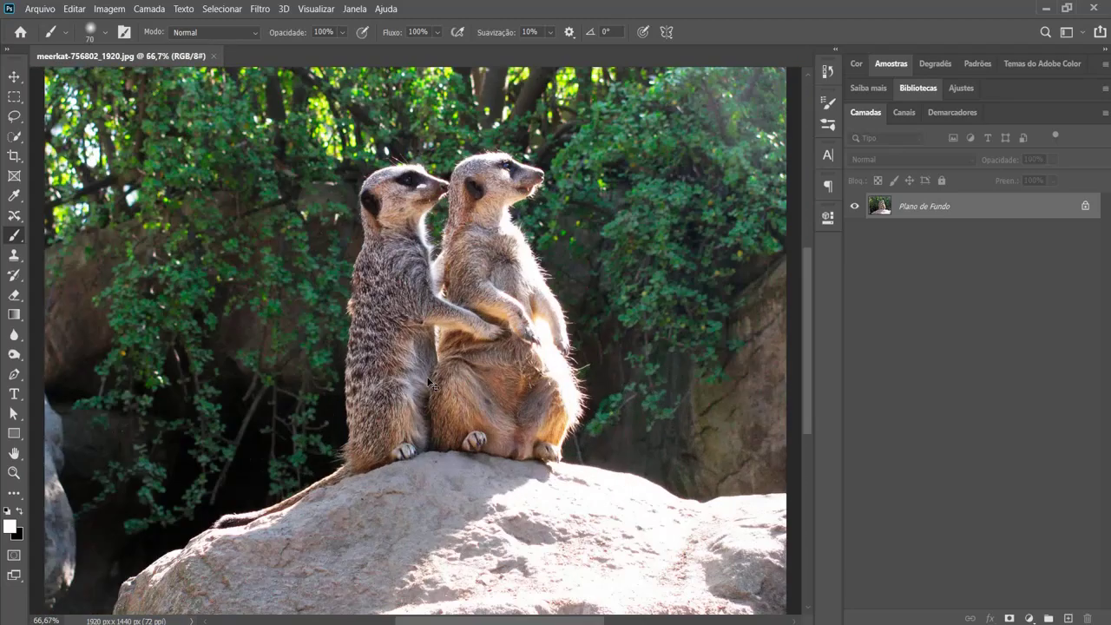
{"action": "scroll", "coordinate": [427, 382], "scroll_direction": "down", "scroll_amount": 3}
{"action": "scroll", "coordinate": [429, 383], "scroll_direction": "down", "scroll_amount": 1}
{"action": "scroll", "coordinate": [429, 383], "scroll_direction": "up", "scroll_amount": 5}
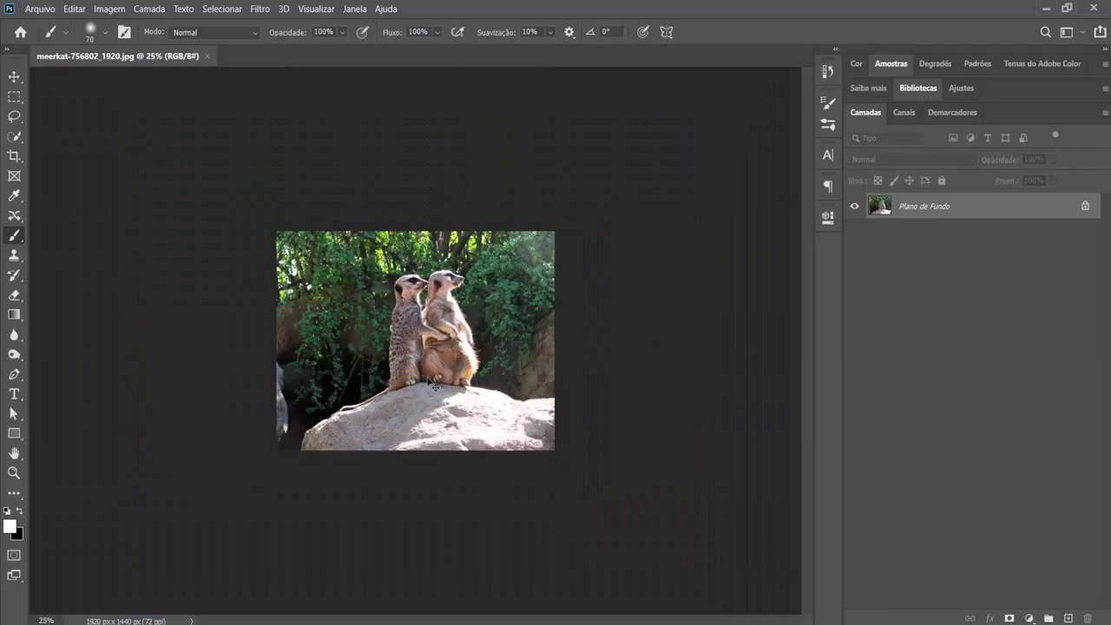
{"action": "scroll", "coordinate": [427, 379], "scroll_direction": "up", "scroll_amount": 4}
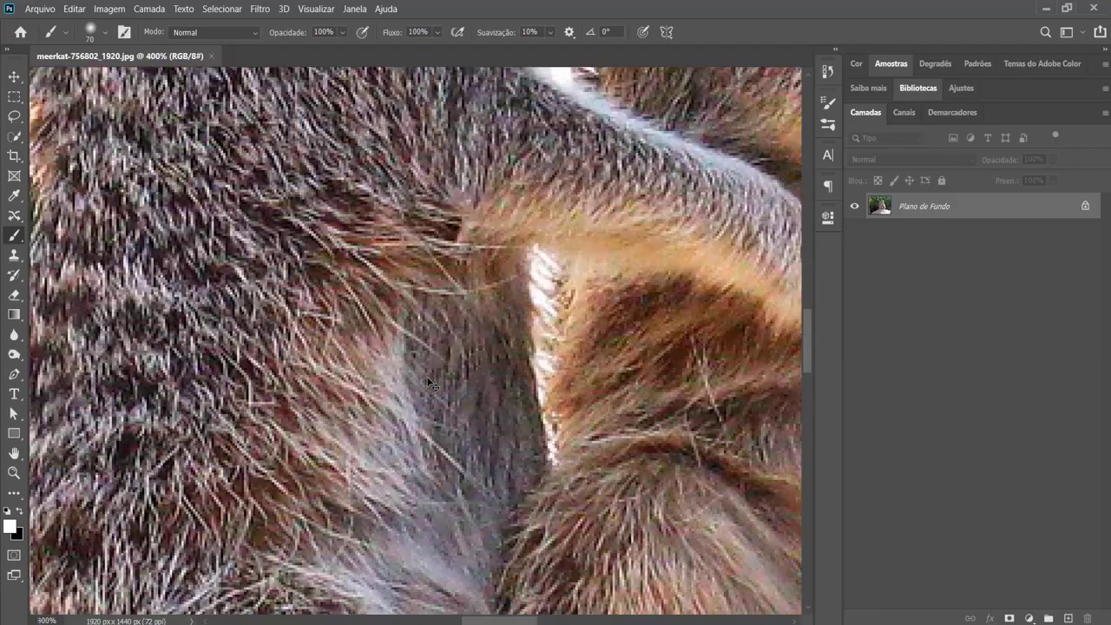
{"action": "scroll", "coordinate": [429, 381], "scroll_direction": "down", "scroll_amount": 7}
{"action": "scroll", "coordinate": [431, 383], "scroll_direction": "down", "scroll_amount": 1}
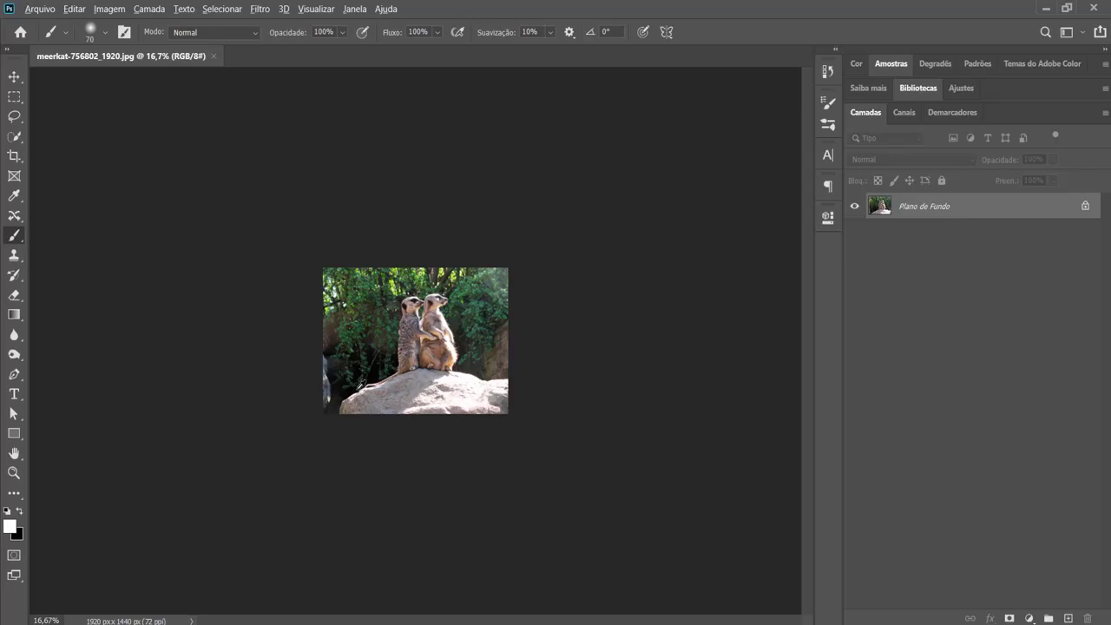
Examine the photo as a tiny image at about 3%, and the meerkats' bodies at up to about 161%
{"action": "scroll", "coordinate": [370, 375], "scroll_direction": "down", "scroll_amount": 1}
{"action": "scroll", "coordinate": [370, 375], "scroll_direction": "down", "scroll_amount": 3}
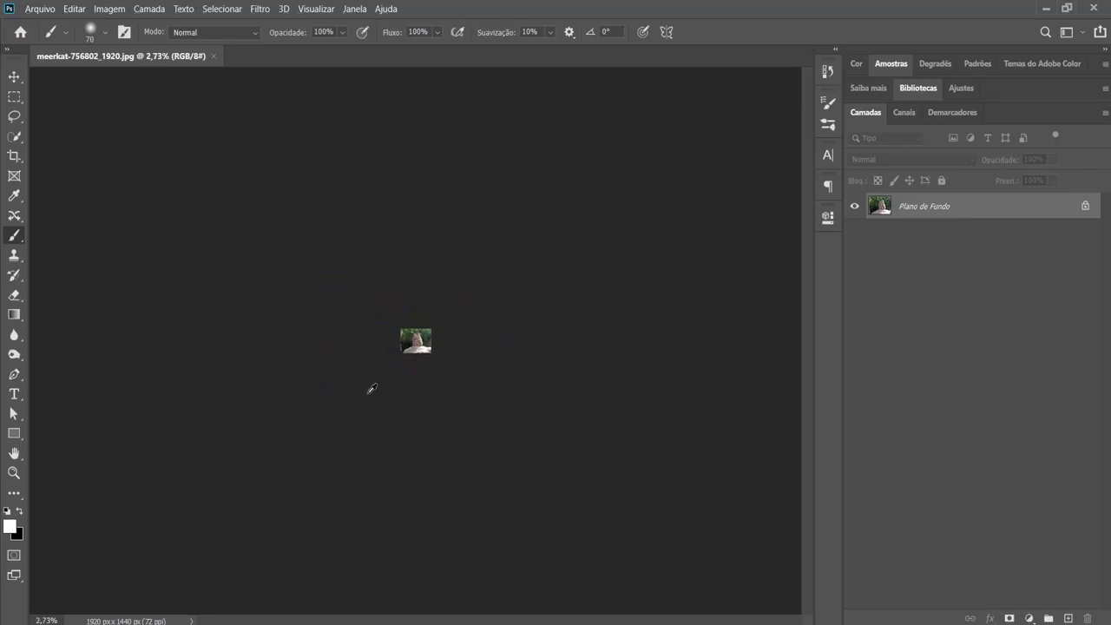
{"action": "scroll", "coordinate": [370, 381], "scroll_direction": "up", "scroll_amount": 6}
{"action": "scroll", "coordinate": [386, 388], "scroll_direction": "up", "scroll_amount": 5}
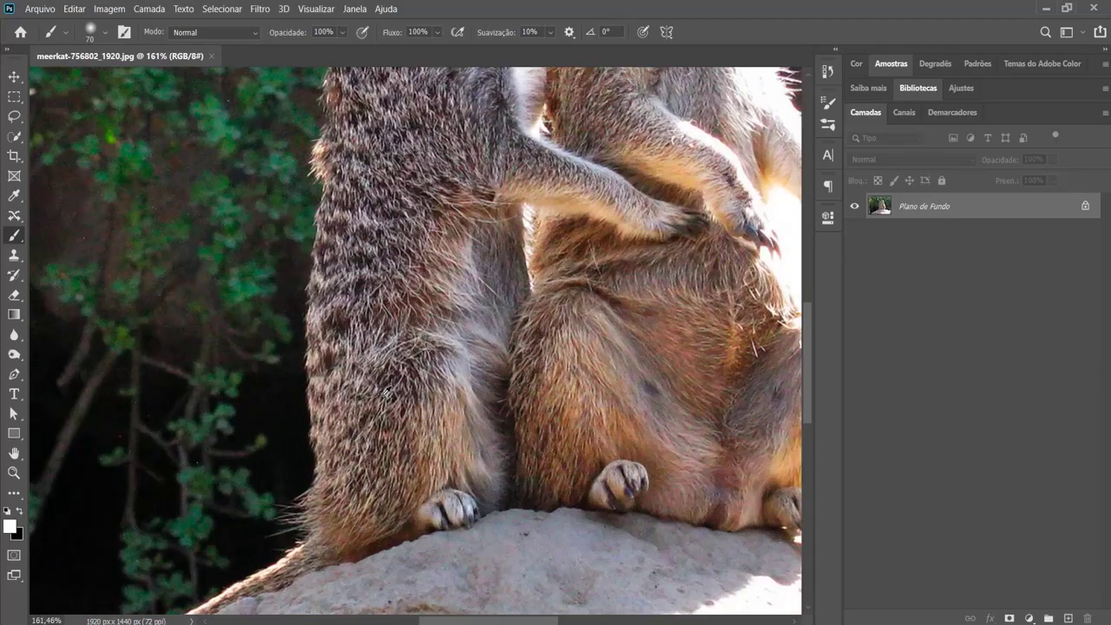
{"action": "scroll", "coordinate": [385, 393], "scroll_direction": "down", "scroll_amount": 6}
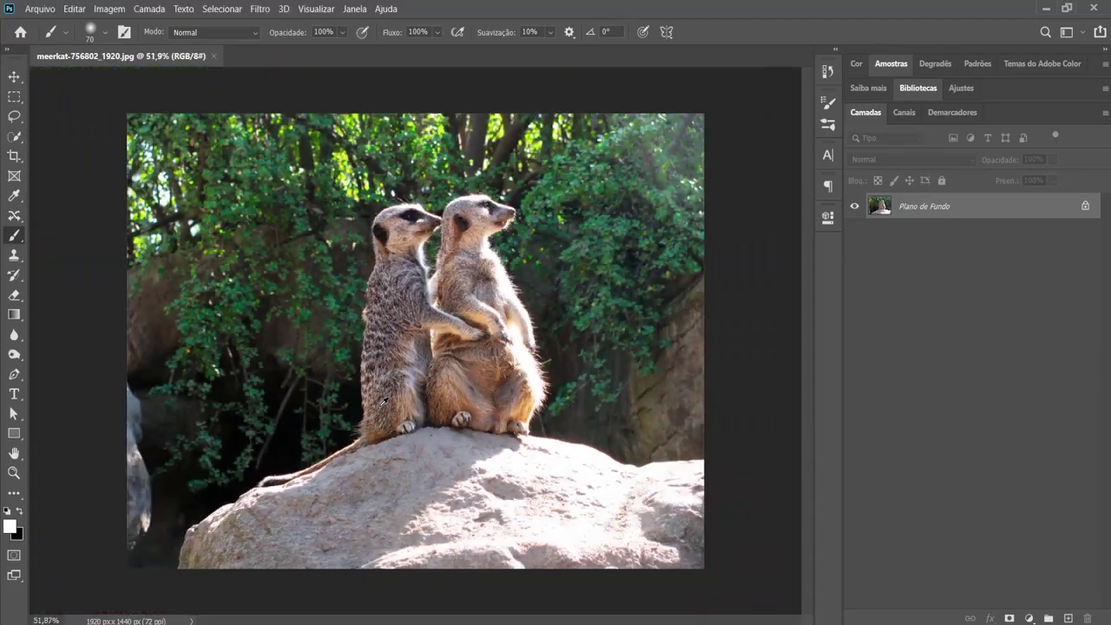
{"action": "scroll", "coordinate": [380, 409], "scroll_direction": "up", "scroll_amount": 6}
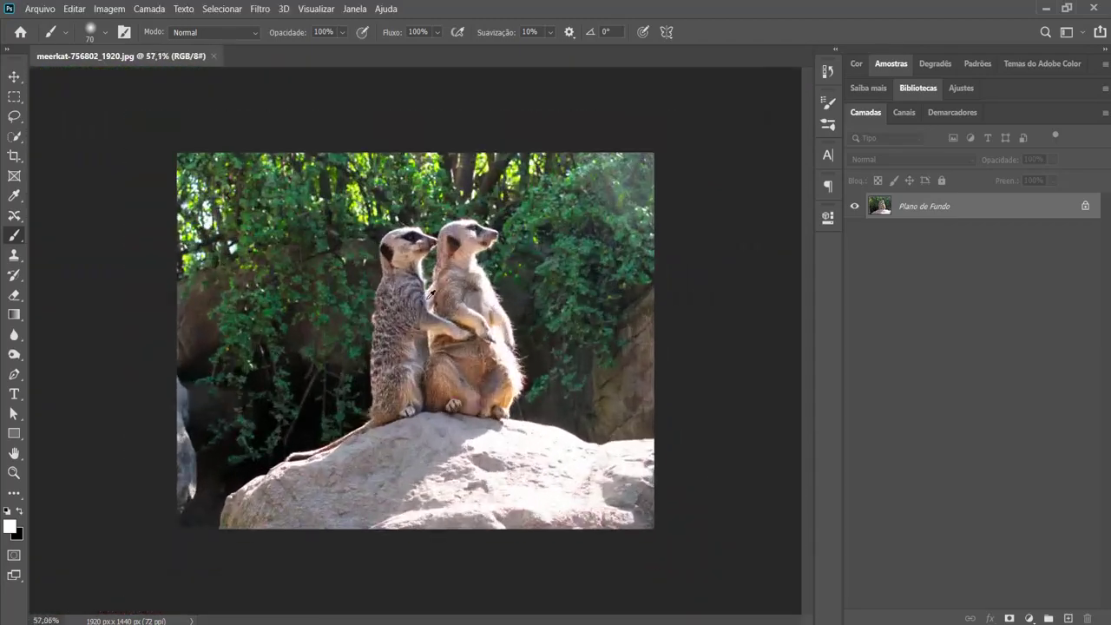
{"action": "scroll", "coordinate": [430, 295], "scroll_direction": "down", "scroll_amount": 7}
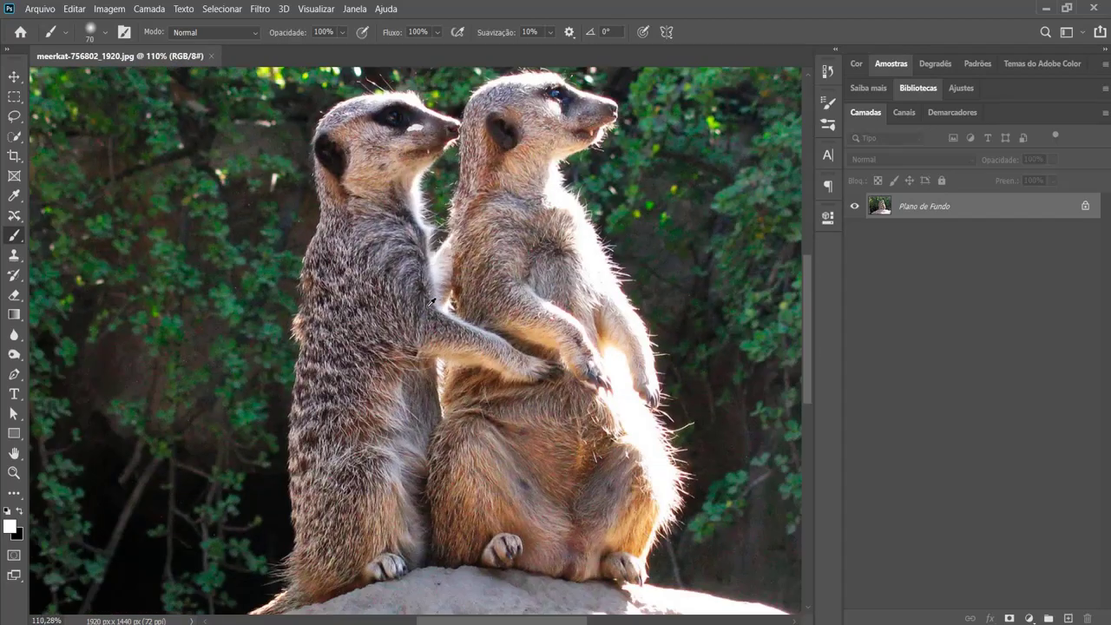
{"action": "scroll", "coordinate": [430, 307], "scroll_direction": "up", "scroll_amount": 4}
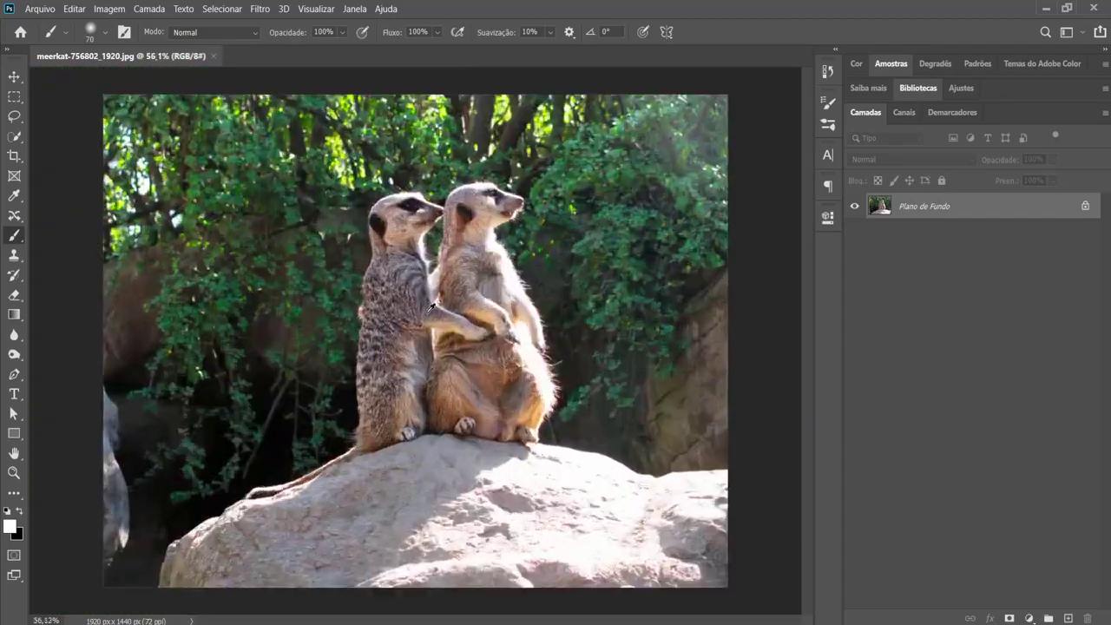
{"action": "scroll", "coordinate": [430, 307], "scroll_direction": "up", "scroll_amount": 1}
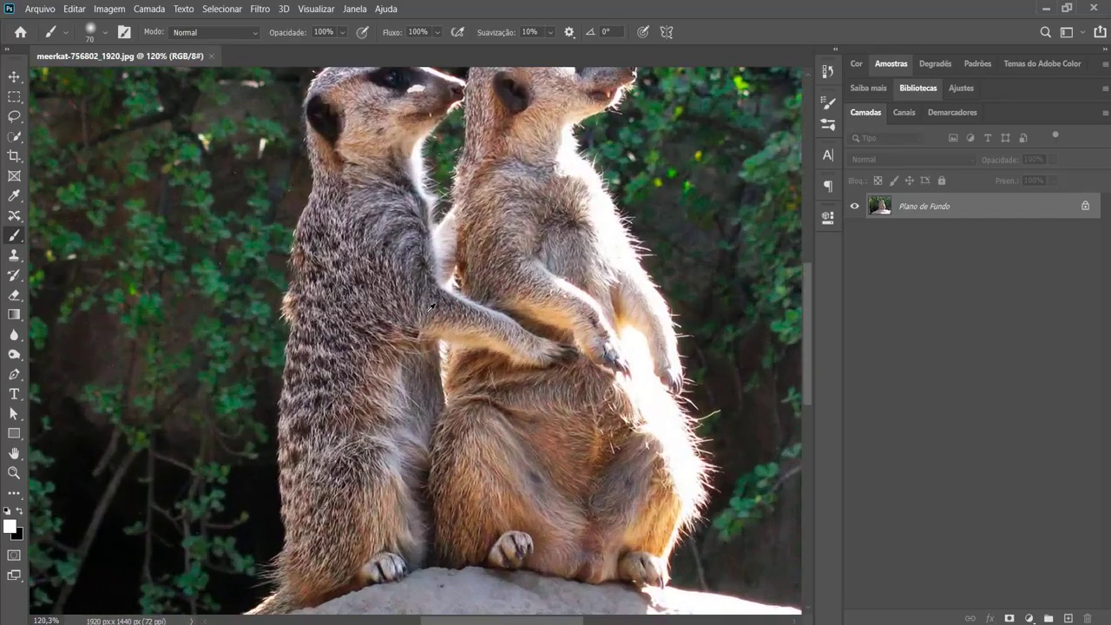
View the two meerkats at about 74% magnification and the entire photo shrunk to about 12%
{"action": "scroll", "coordinate": [430, 307], "scroll_direction": "down", "scroll_amount": 2}
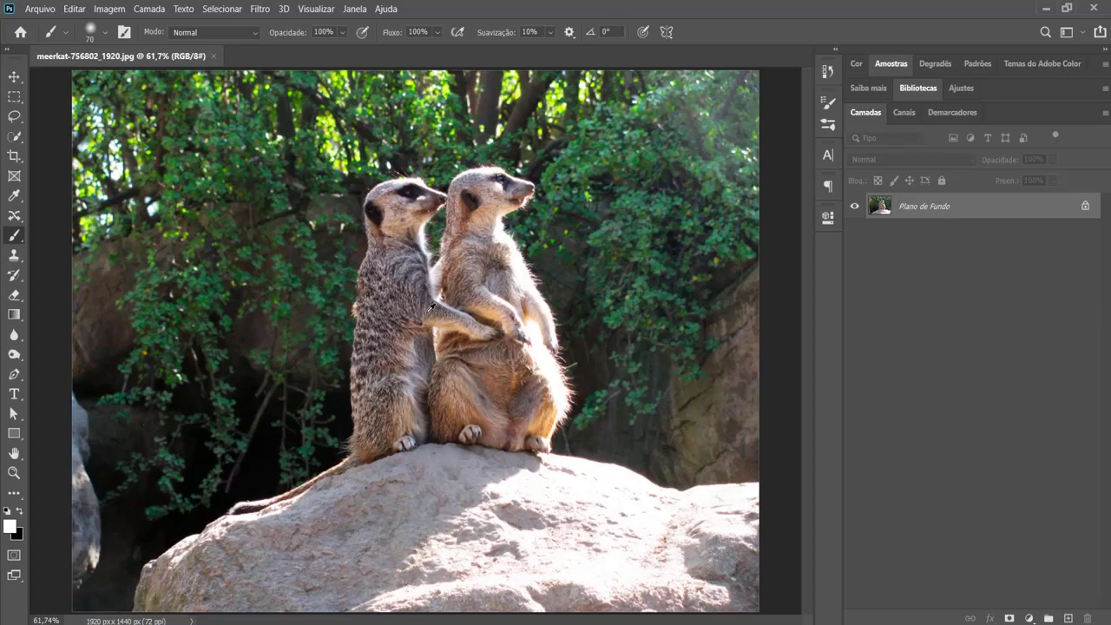
{"action": "scroll", "coordinate": [431, 307], "scroll_direction": "up", "scroll_amount": 1}
{"action": "scroll", "coordinate": [431, 309], "scroll_direction": "down", "scroll_amount": 4}
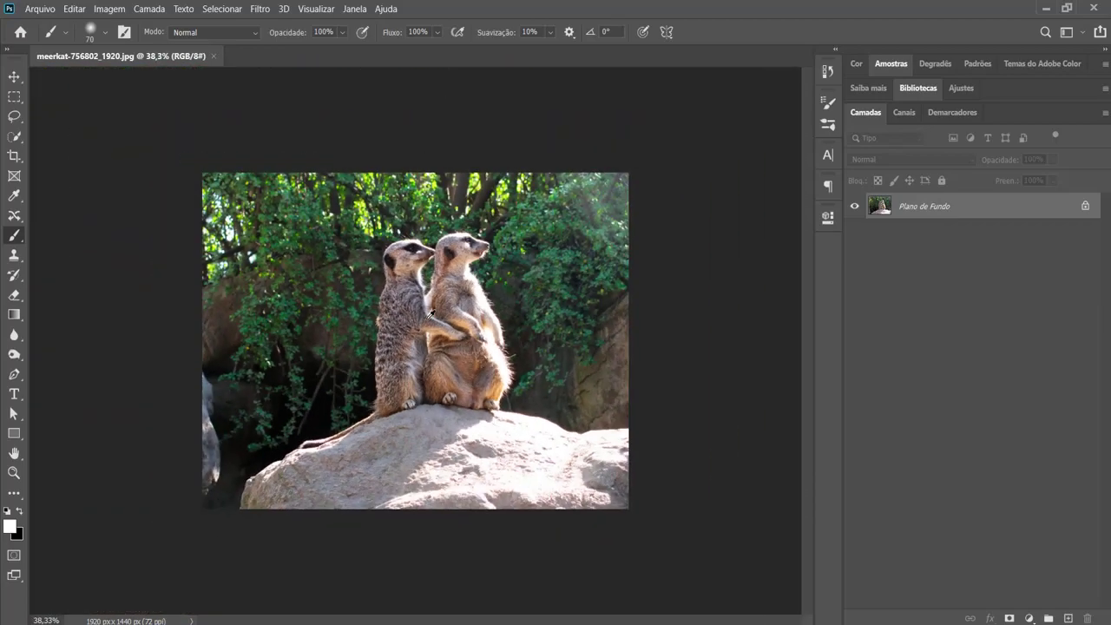
{"action": "scroll", "coordinate": [430, 311], "scroll_direction": "up", "scroll_amount": 5}
{"action": "scroll", "coordinate": [431, 313], "scroll_direction": "down", "scroll_amount": 1}
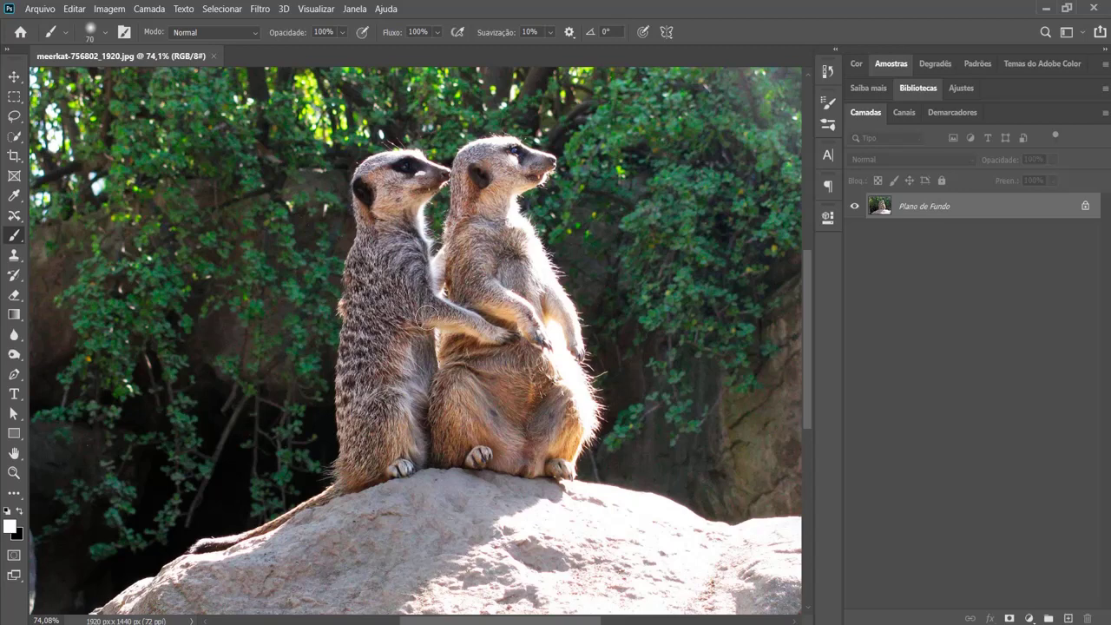
{"action": "scroll", "coordinate": [430, 321], "scroll_direction": "down", "scroll_amount": 1}
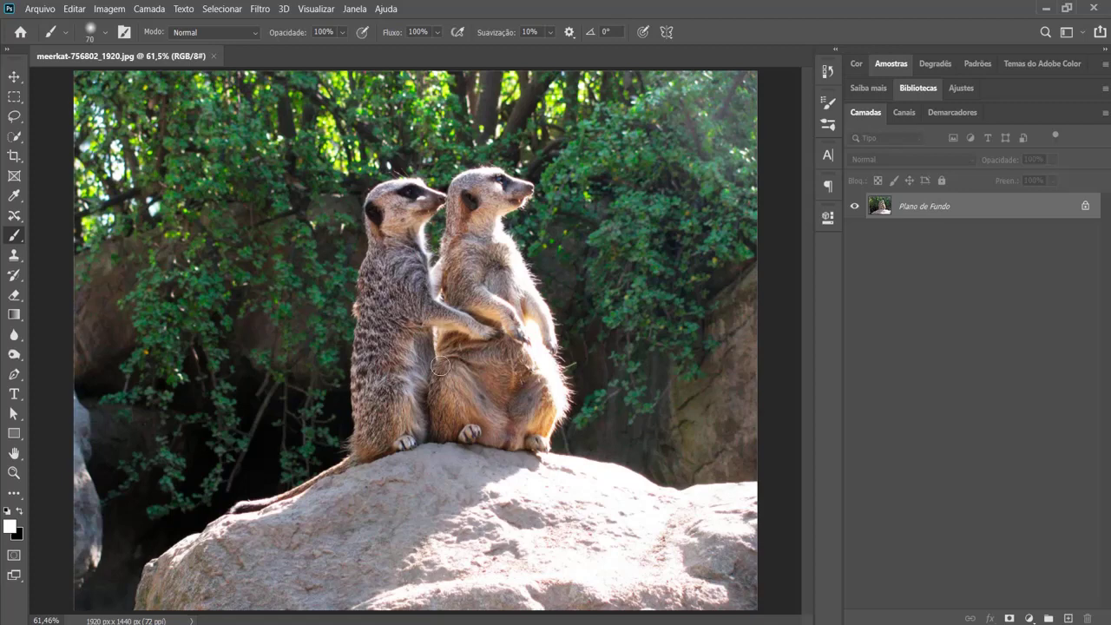
{"action": "scroll", "coordinate": [440, 373], "scroll_direction": "down", "scroll_amount": 8}
{"action": "scroll", "coordinate": [440, 374], "scroll_direction": "down", "scroll_amount": 1}
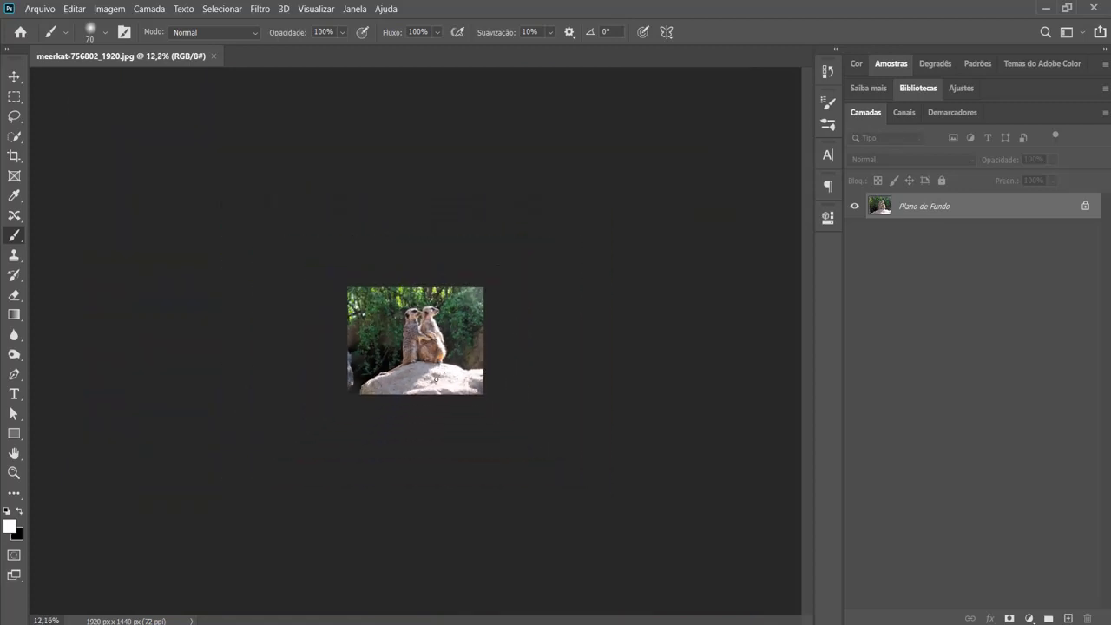
Fit the whole photo to the window, view it at 100% actual size, and fit it to the window again
{"action": "key", "text": "ctrl+0"}
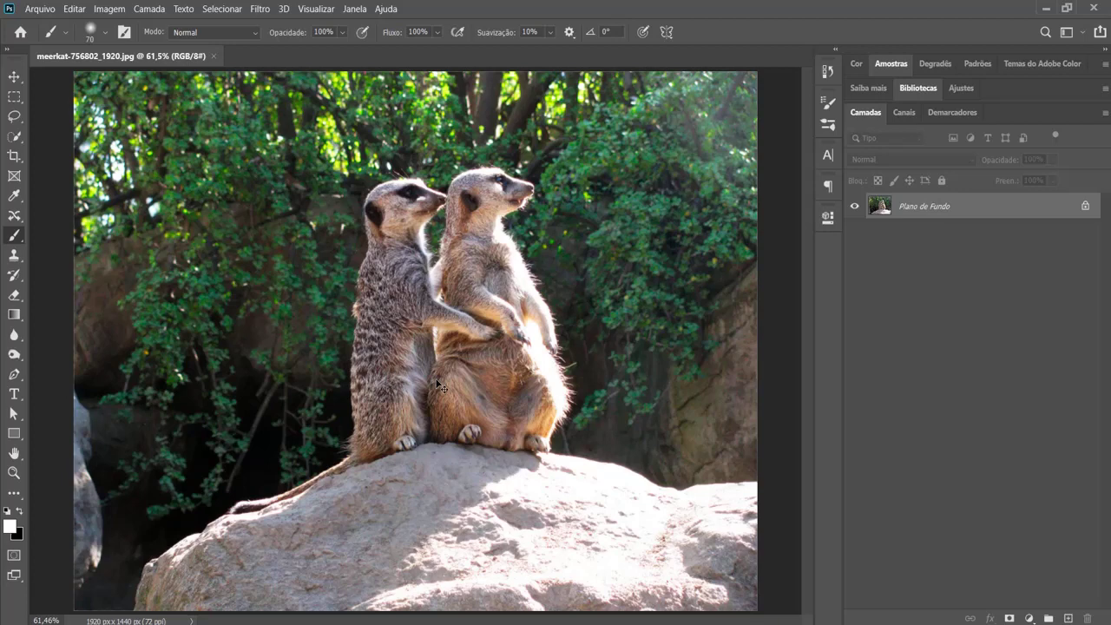
{"action": "scroll", "coordinate": [437, 383], "scroll_direction": "up", "scroll_amount": 2}
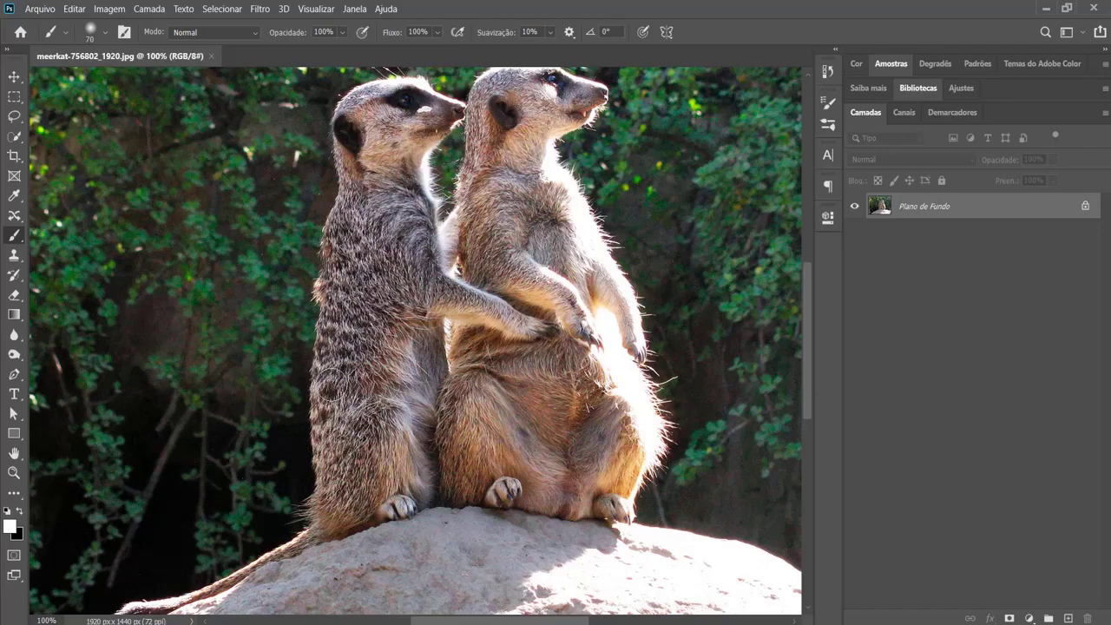
{"action": "scroll", "coordinate": [419, 336], "scroll_direction": "down", "scroll_amount": 3}
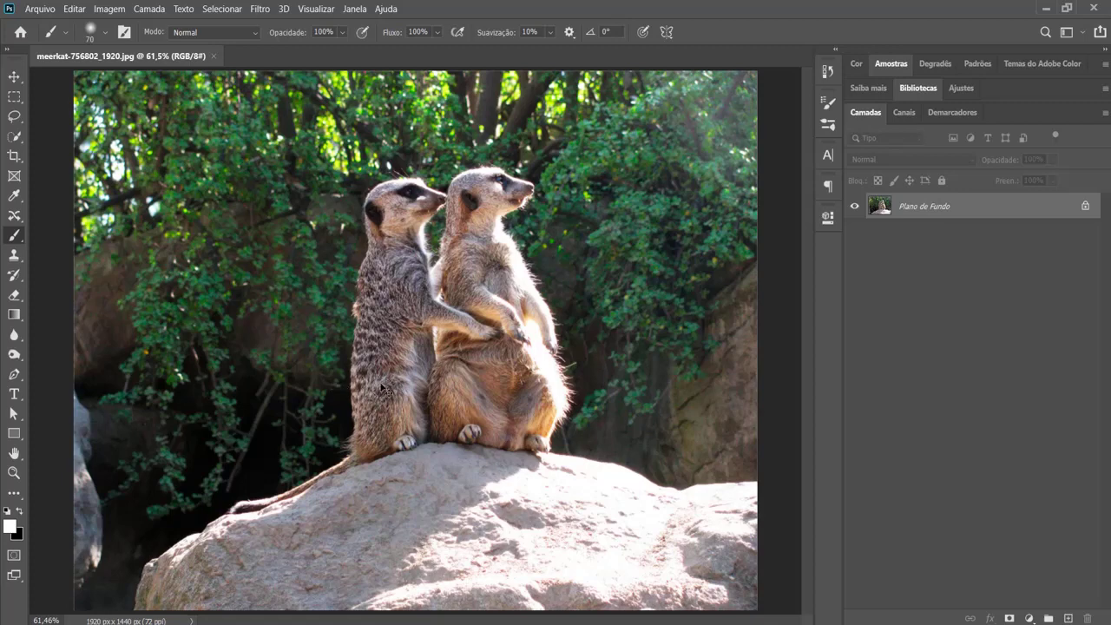
Inspect the meerkats' bodies and heads at about 132% magnification, and return to the whole photo fitted to the window
{"action": "scroll", "coordinate": [382, 388], "scroll_direction": "up", "scroll_amount": 5}
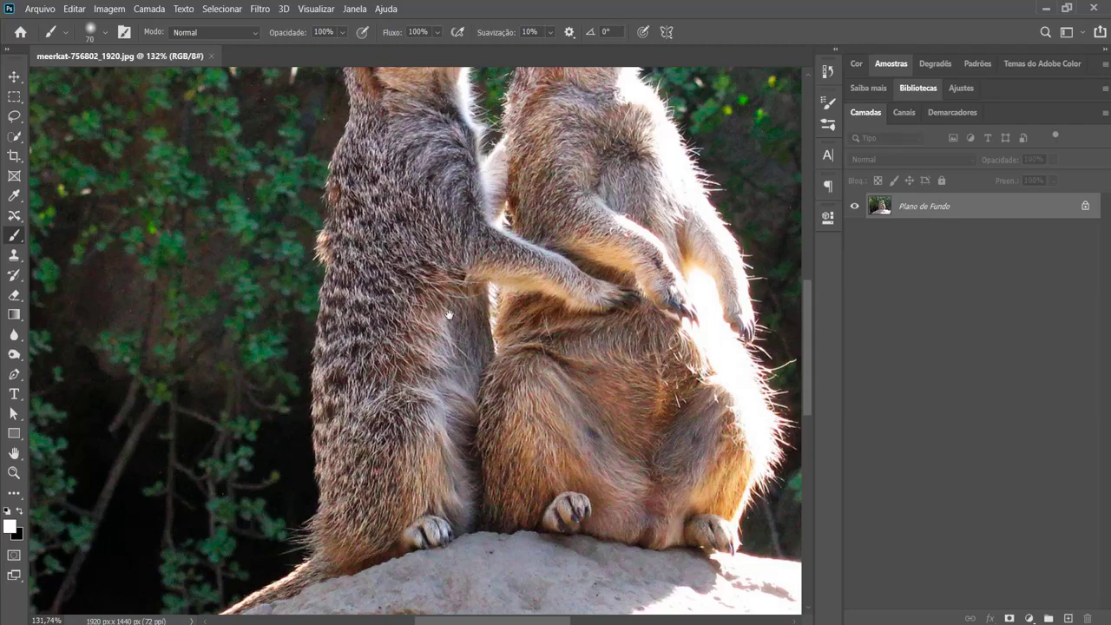
{"action": "left_click_drag", "start_coordinate": [522, 252], "coordinate": [458, 382]}
{"action": "left_click_drag", "start_coordinate": [502, 275], "coordinate": [406, 421]}
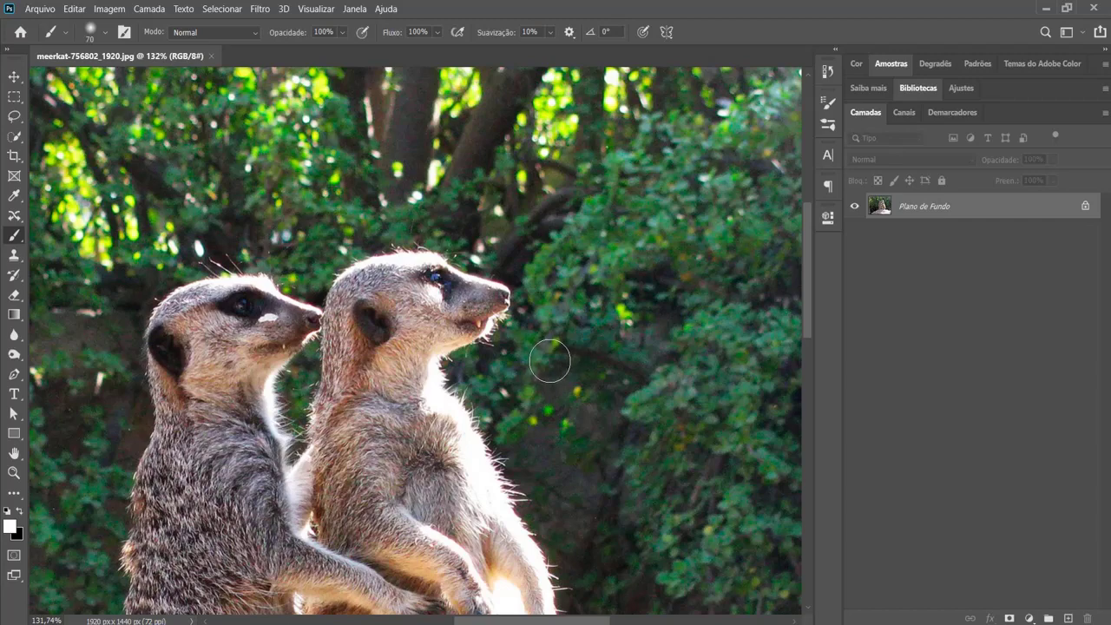
{"action": "scroll", "coordinate": [550, 361], "scroll_direction": "down", "scroll_amount": 4}
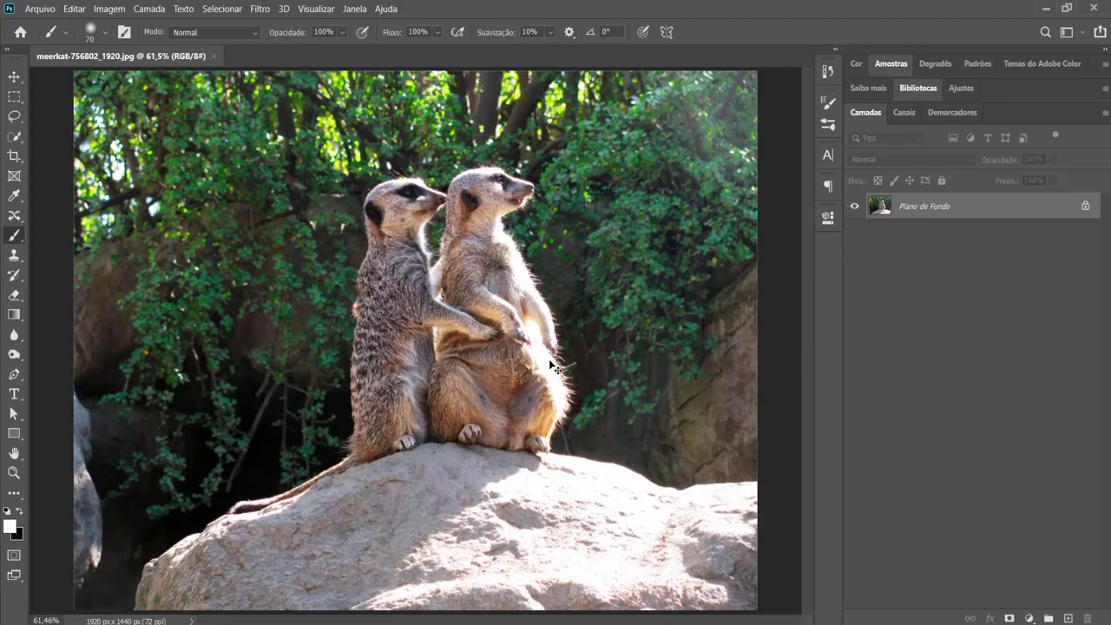
Hide all tools and panels to view the photo alone, and show them again, twice in a row
{"action": "key", "text": "Tab"}
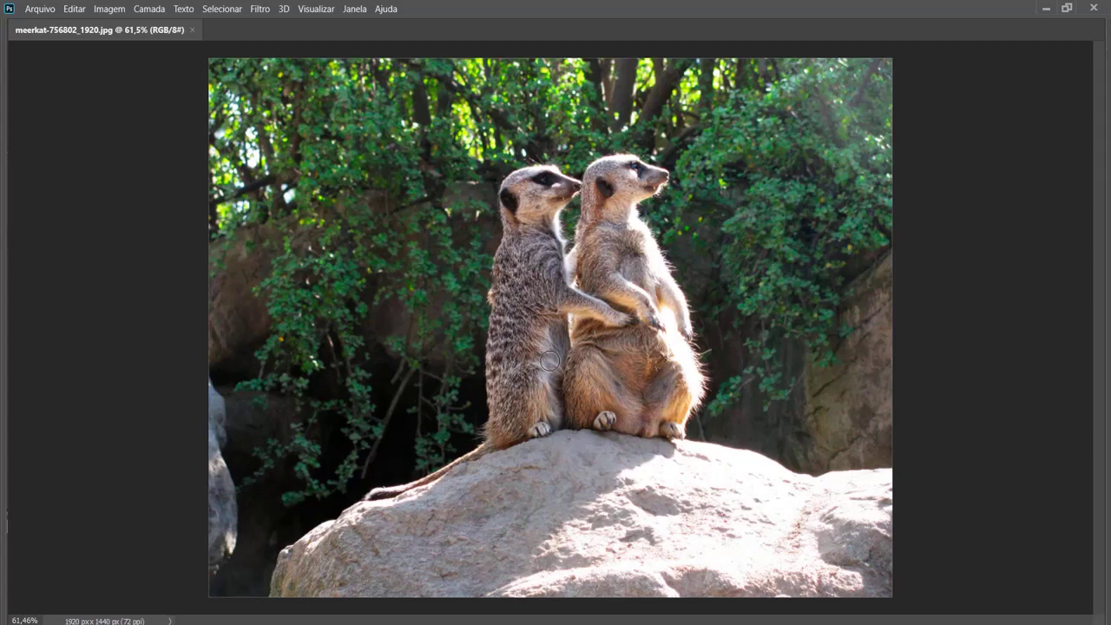
{"action": "key", "text": "Tab"}
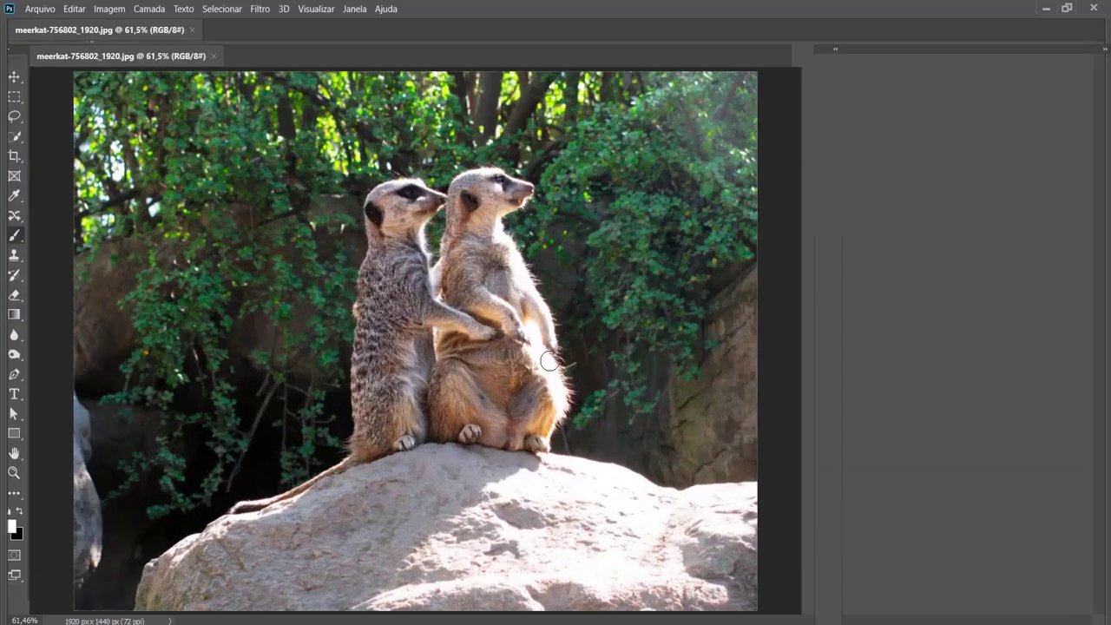
{"action": "key", "text": "Tab"}
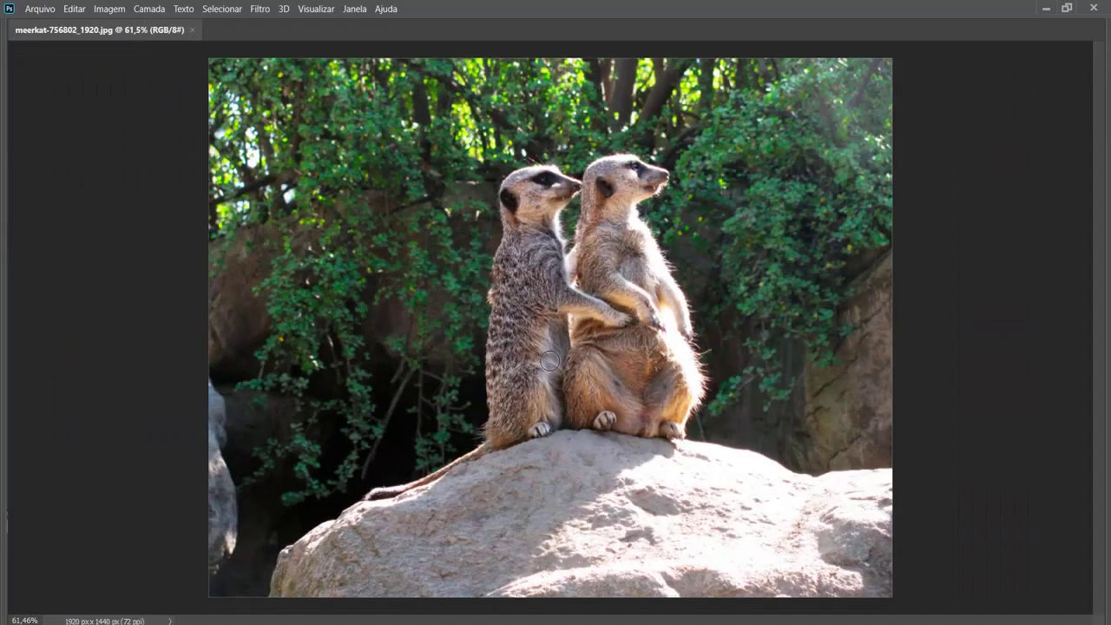
{"action": "key", "text": "Tab"}
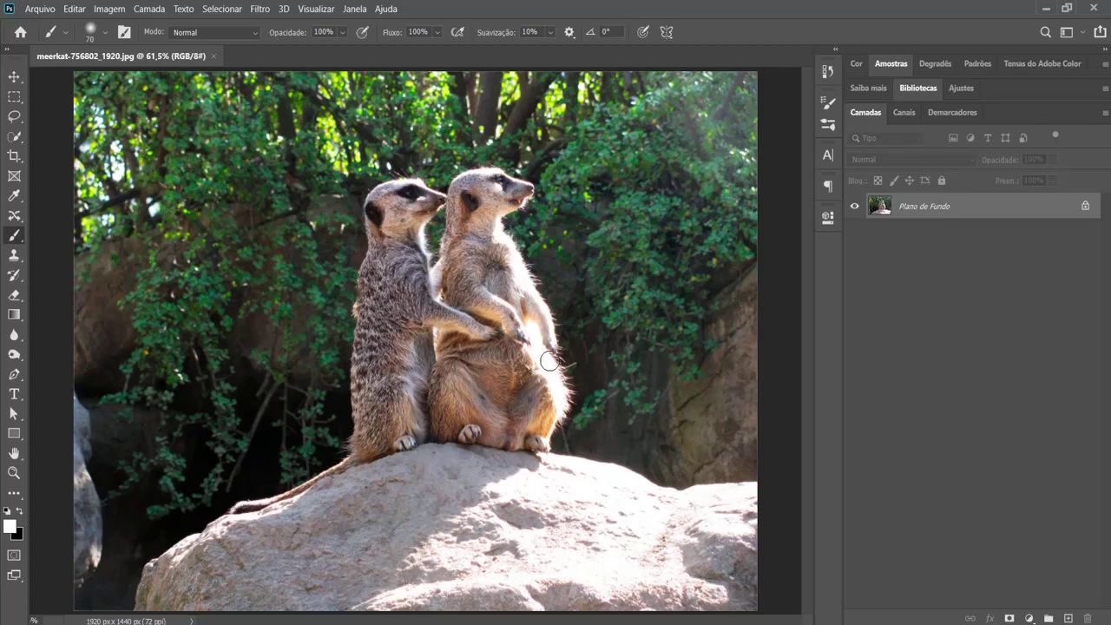
Cycle through the screen modes and end in full-screen mode with only the photo on a black background
{"action": "key", "text": "f"}
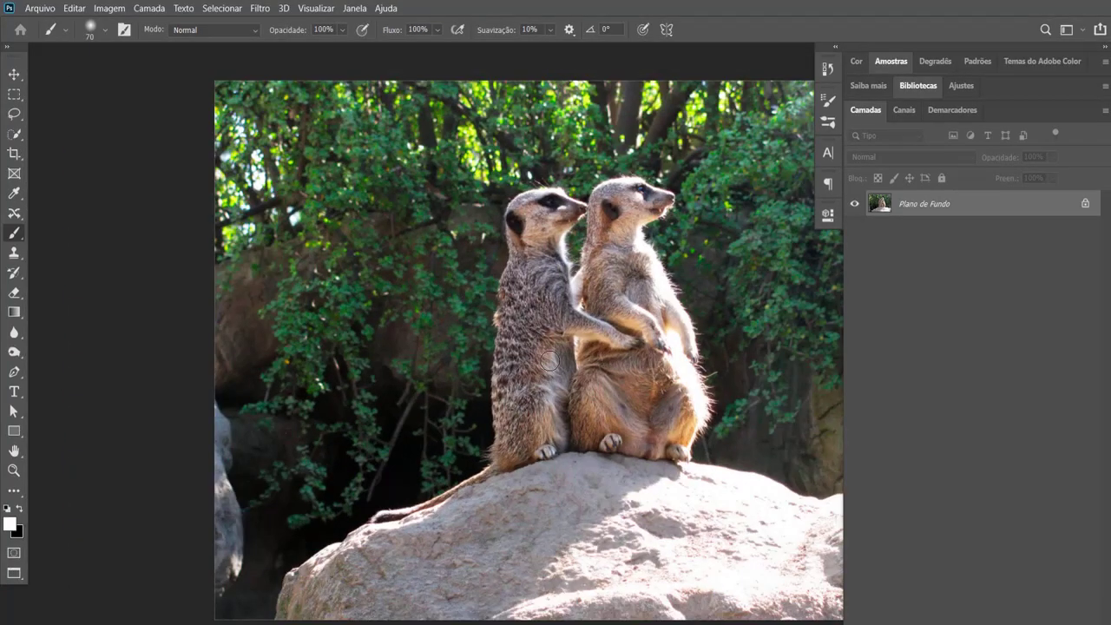
{"action": "key", "text": "f"}
{"action": "key", "text": "f"}
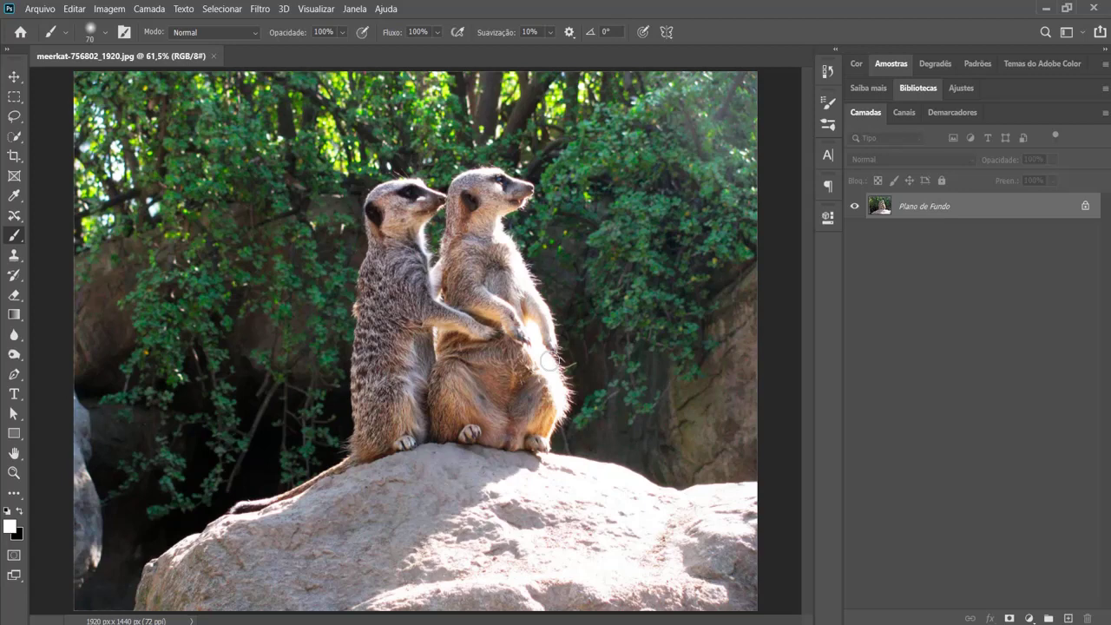
{"action": "key", "text": "f"}
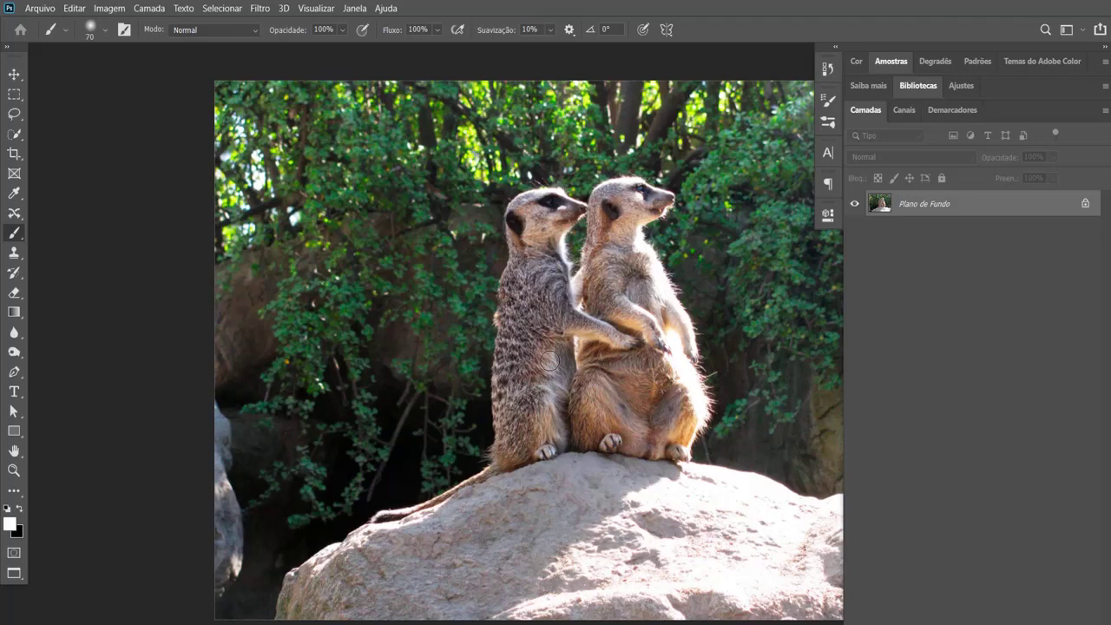
{"action": "key", "text": "f"}
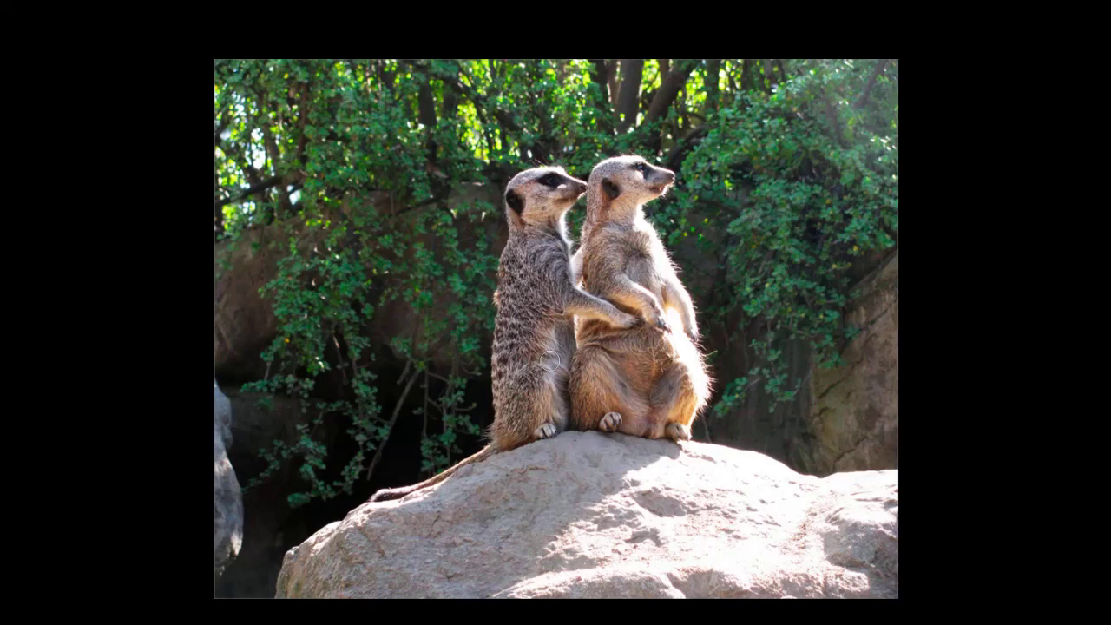
Return to the standard screen mode, and check the list of available screen modes
{"action": "key", "text": "f"}
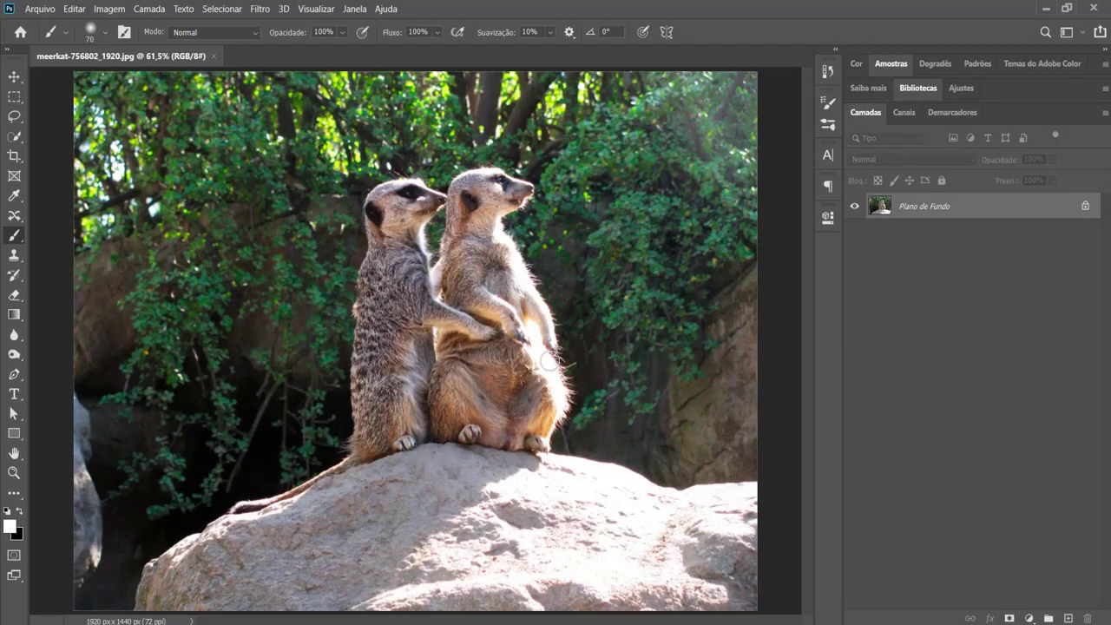
{"action": "right_click", "coordinate": [15, 579]}
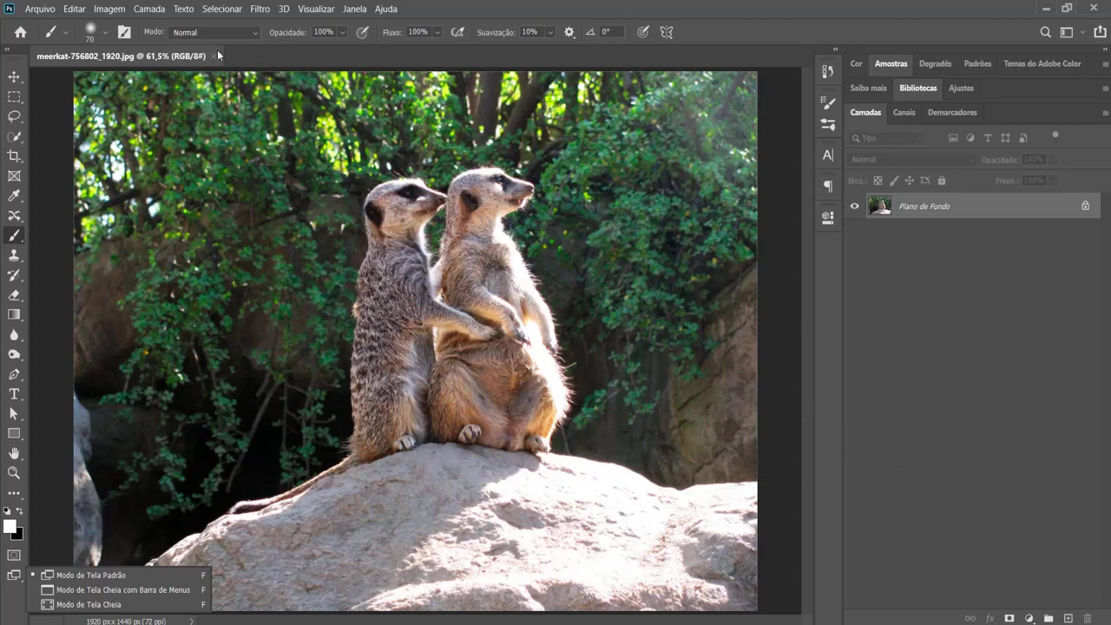
{"action": "left_click", "coordinate": [153, 62]}
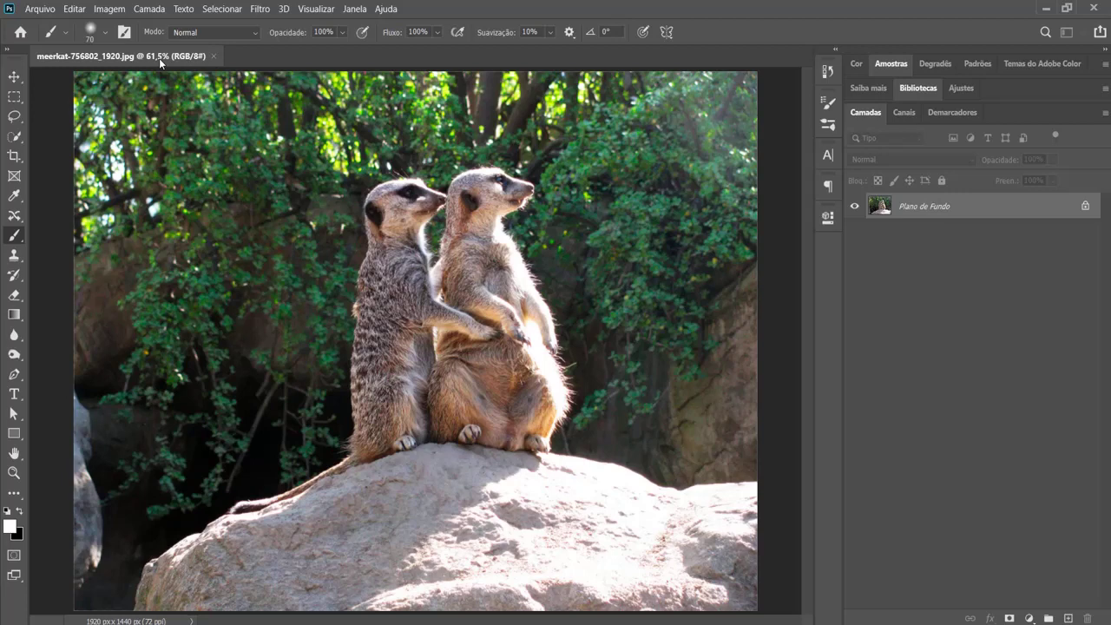
Toggle the Layers panel repeatedly, collapsing the panel dock to icons along the way, and leave the Layers panel hidden
{"action": "key", "text": "F7"}
{"action": "key", "text": "F7"}
{"action": "key", "text": "F7"}
{"action": "left_click", "coordinate": [1104, 48]}
{"action": "key", "text": "F7"}
{"action": "key", "text": "F7"}
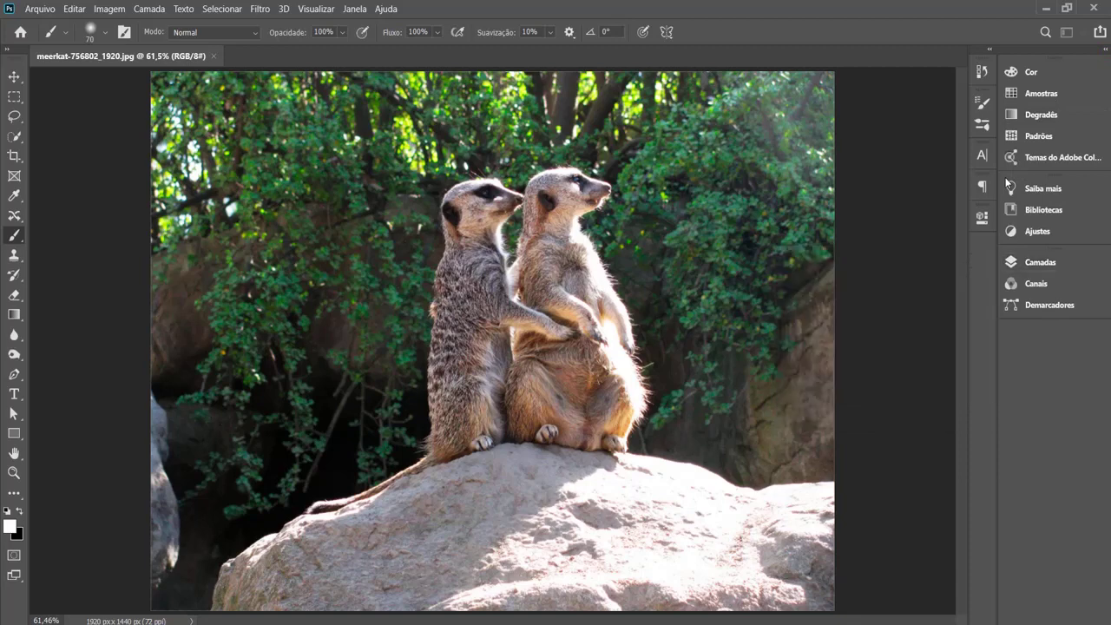
{"action": "key", "text": "F7"}
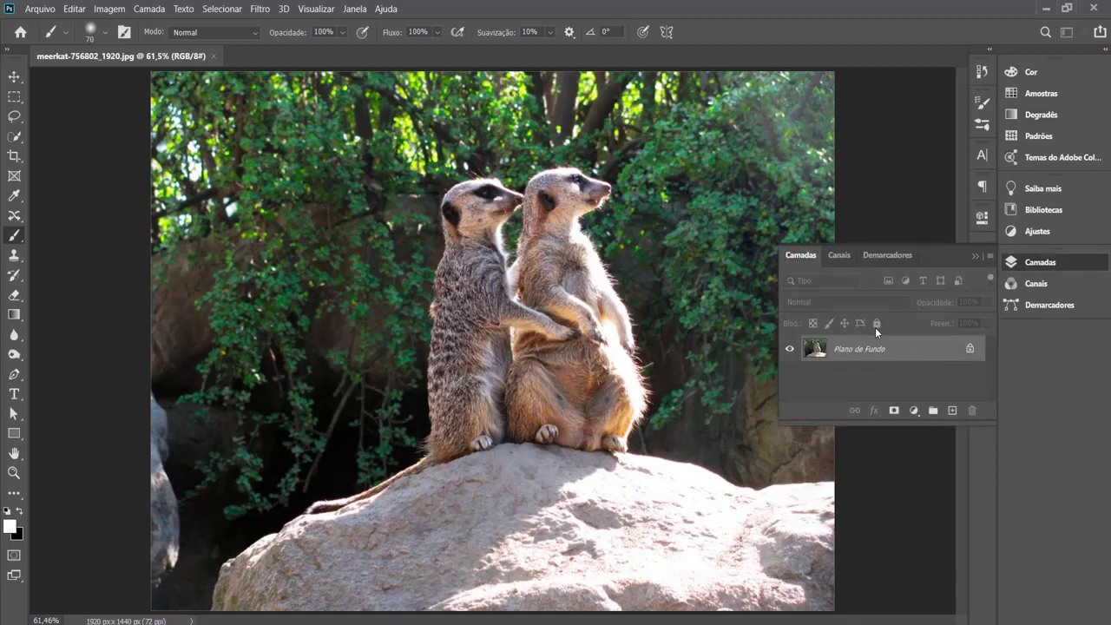
{"action": "key", "text": "F7"}
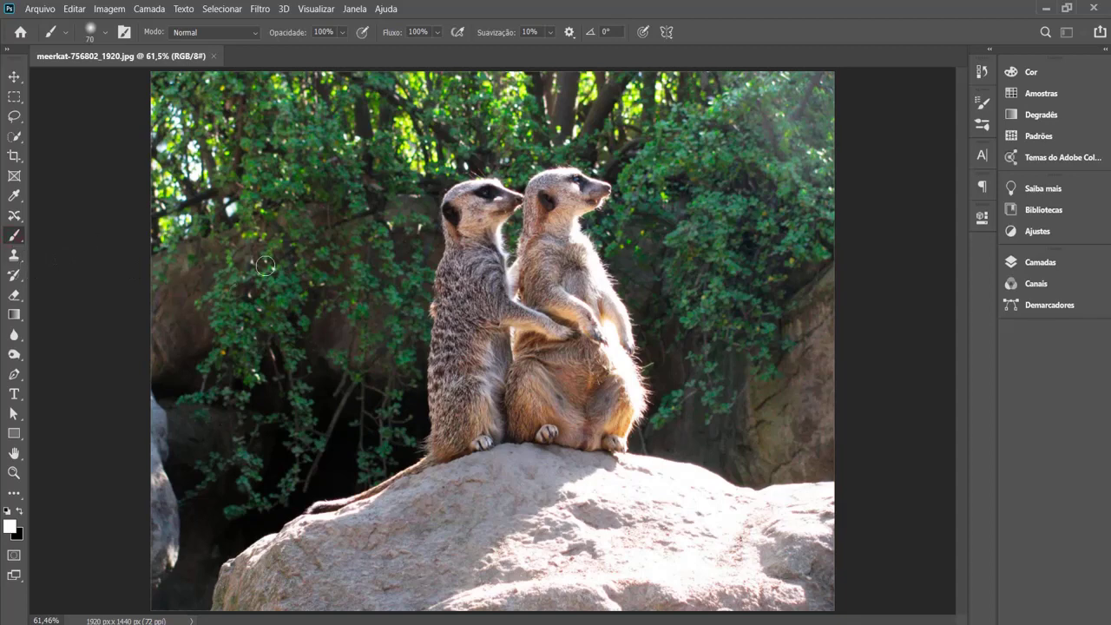
Paint freehand white brush strokes over the foliage at 70 px, and a thicker one across the rock's edge at about 181 px
{"action": "left_click", "coordinate": [293, 250]}
{"action": "mouse_move", "coordinate": [288, 303]}
{"action": "left_mouse_down"}
{"action": "mouse_move", "coordinate": [378, 324]}
{"action": "mouse_move", "coordinate": [325, 286]}
{"action": "mouse_move", "coordinate": [317, 244]}
{"action": "mouse_move", "coordinate": [443, 163]}
{"action": "mouse_move", "coordinate": [416, 201]}
{"action": "mouse_move", "coordinate": [294, 171]}
{"action": "mouse_move", "coordinate": [254, 204]}
{"action": "mouse_move", "coordinate": [225, 302]}
{"action": "mouse_move", "coordinate": [225, 470]}
{"action": "mouse_move", "coordinate": [254, 478]}
{"action": "left_mouse_up"}
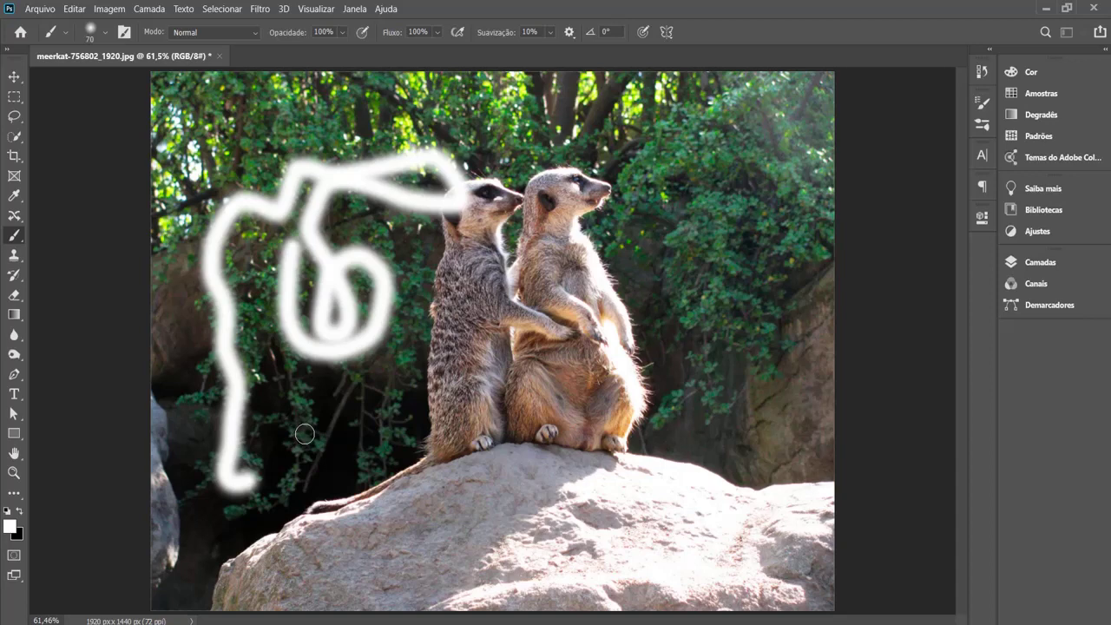
{"action": "left_click", "coordinate": [105, 32]}
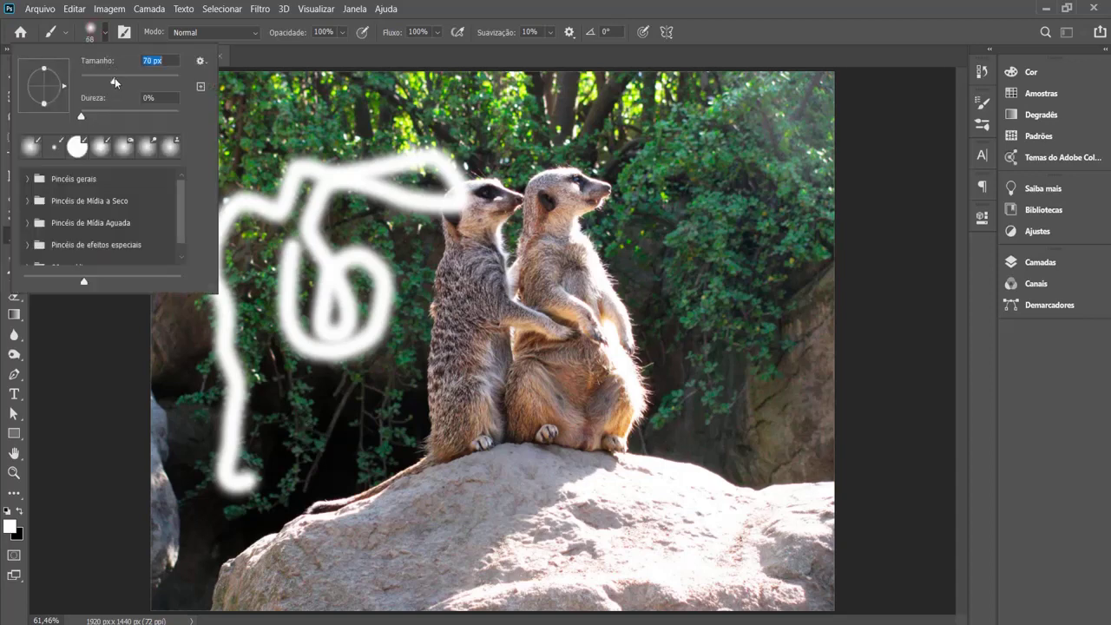
{"action": "left_click_drag", "start_coordinate": [115, 82], "coordinate": [137, 81]}
{"action": "left_click_drag", "start_coordinate": [137, 81], "coordinate": [150, 80]}
{"action": "mouse_move", "coordinate": [347, 395]}
{"action": "left_mouse_down"}
{"action": "mouse_move", "coordinate": [347, 456]}
{"action": "mouse_move", "coordinate": [380, 500]}
{"action": "mouse_move", "coordinate": [452, 473]}
{"action": "mouse_move", "coordinate": [481, 438]}
{"action": "left_mouse_up"}
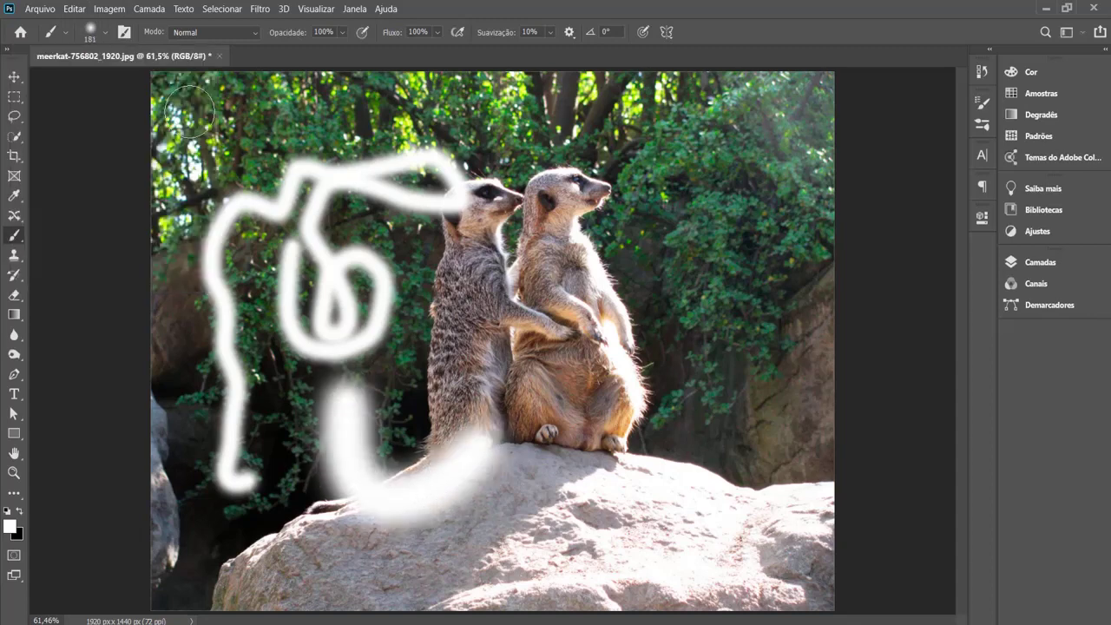
Set the brush size to about 94 px and paint a white V-shaped stroke over the lower part of the front meerkat and the rock
{"action": "left_click", "coordinate": [104, 35]}
{"action": "left_click_drag", "start_coordinate": [143, 82], "coordinate": [126, 79]}
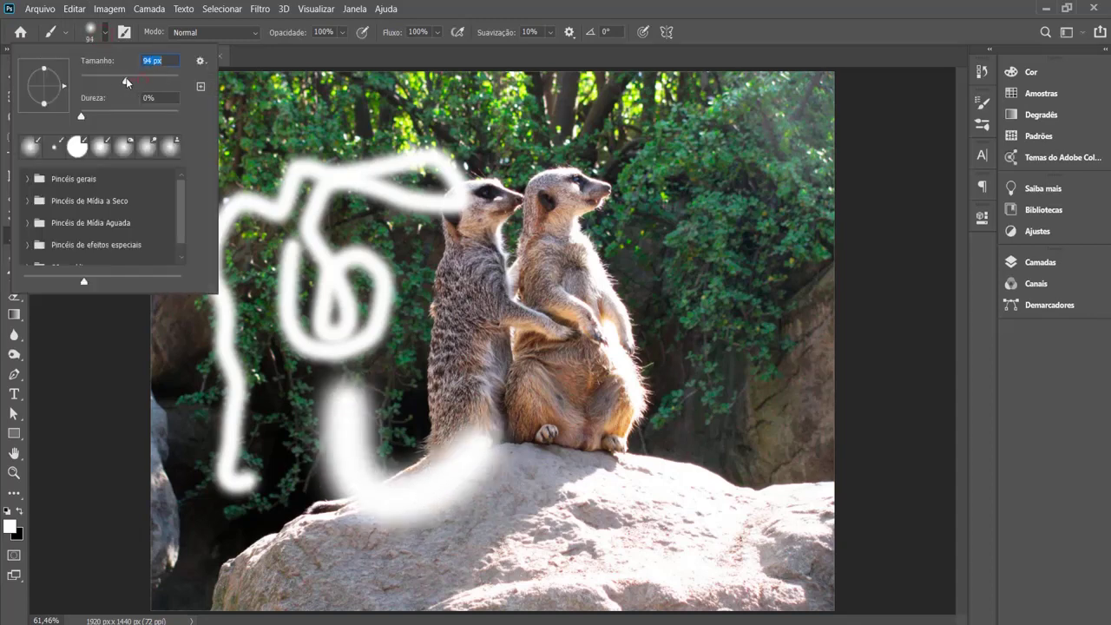
{"action": "left_click", "coordinate": [512, 328]}
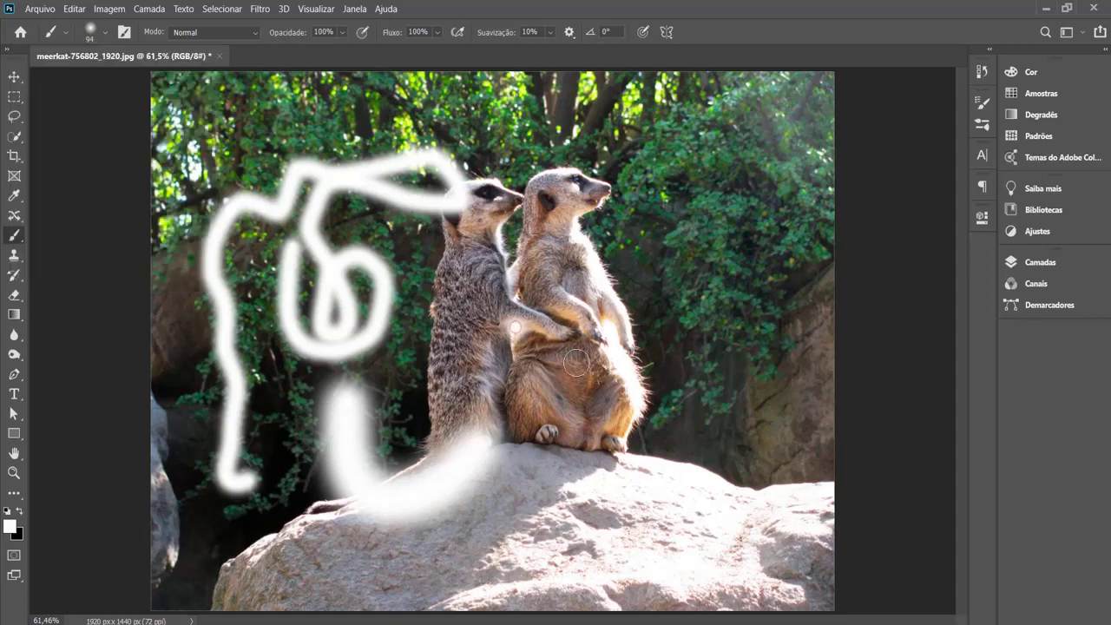
{"action": "mouse_move", "coordinate": [590, 395]}
{"action": "left_mouse_down"}
{"action": "mouse_move", "coordinate": [552, 517]}
{"action": "mouse_move", "coordinate": [644, 426]}
{"action": "mouse_move", "coordinate": [677, 273]}
{"action": "left_mouse_up"}
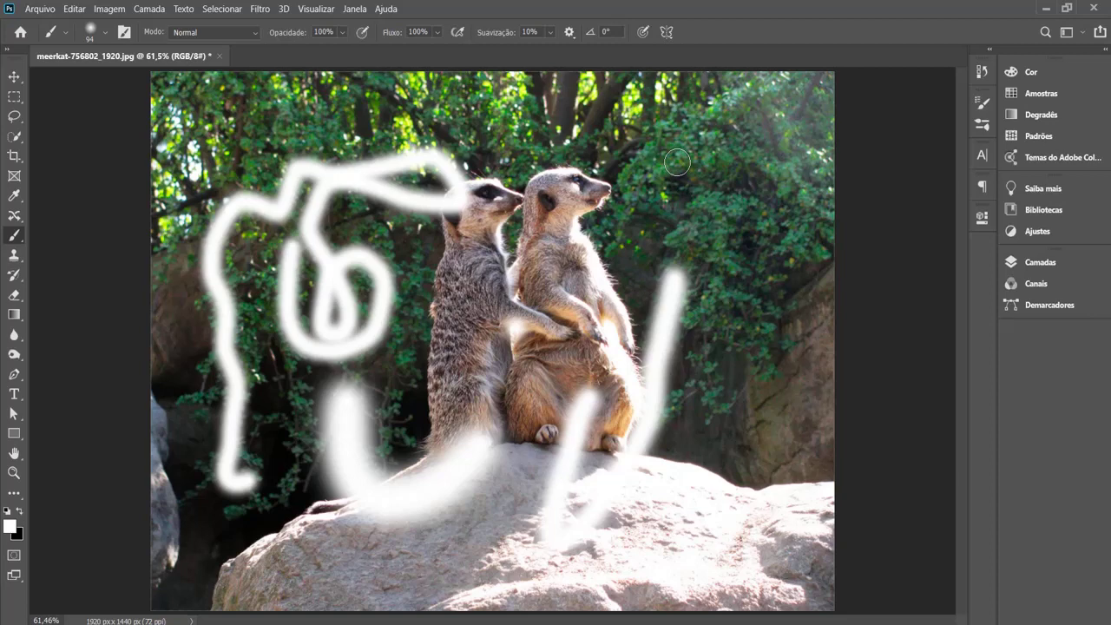
Shrink and enlarge the brush in increments to 400 px, and paint a wide white stroke over the foliage beside the front meerkat
{"action": "key", "text": "bracketleft"}
{"action": "key", "text": "bracketleft"}
{"action": "key", "text": "bracketleft"}
{"action": "key", "text": "bracketleft"}
{"action": "key", "text": "bracketleft"}
{"action": "key", "text": "bracketleft"}
{"action": "key", "text": "bracketleft"}
{"action": "key", "text": "bracketleft"}
{"action": "key", "text": "bracketleft"}
{"action": "key", "text": "bracketleft"}
{"action": "key", "text": "bracketleft"}
{"action": "key", "text": "bracketleft"}
{"action": "key", "text": "bracketright"}
{"action": "key", "text": "bracketright"}
{"action": "key", "text": "bracketright"}
{"action": "key", "text": "bracketright"}
{"action": "key", "text": "bracketright"}
{"action": "key", "text": "bracketright"}
{"action": "key", "text": "bracketright"}
{"action": "key", "text": "bracketright"}
{"action": "key", "text": "bracketright"}
{"action": "key", "text": "bracketright"}
{"action": "key", "text": "bracketright"}
{"action": "key", "text": "bracketright"}
{"action": "key", "text": "bracketright"}
{"action": "key", "text": "bracketright"}
{"action": "key", "text": "bracketright"}
{"action": "key", "text": "bracketright"}
{"action": "key", "text": "bracketright"}
{"action": "key", "text": "bracketright"}
{"action": "key", "text": "bracketright"}
{"action": "key", "text": "bracketright"}
{"action": "key", "text": "bracketright"}
{"action": "key", "text": "bracketright"}
{"action": "key", "text": "bracketright"}
{"action": "key", "text": "bracketright"}
{"action": "key", "text": "bracketleft"}
{"action": "key", "text": "bracketleft"}
{"action": "mouse_move", "coordinate": [685, 178]}
{"action": "left_mouse_down"}
{"action": "mouse_move", "coordinate": [701, 213]}
{"action": "mouse_move", "coordinate": [690, 291]}
{"action": "left_mouse_up"}
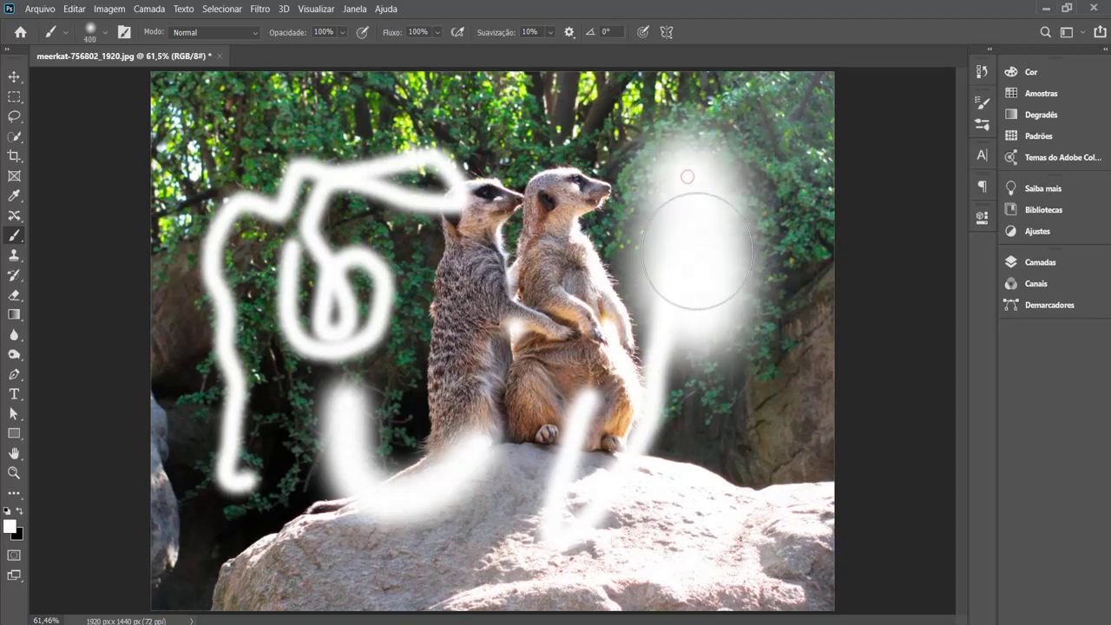
Reduce the brush size to 200 px
{"action": "key", "text": "bracketleft"}
{"action": "key", "text": "bracketleft"}
{"action": "key", "text": "bracketleft"}
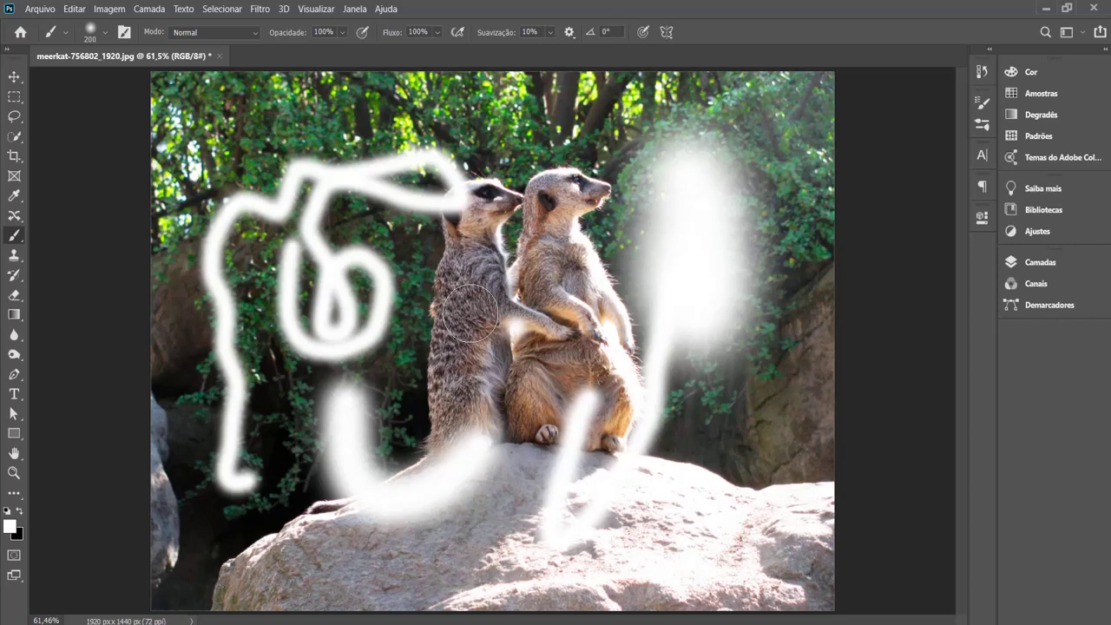
Switch the brush cursor repeatedly between the precise crosshair and the brush-size outline, ending with the outline
{"action": "key", "text": "Tab"}
{"action": "key", "text": "Caps_Lock"}
{"action": "key", "text": "Caps_Lock"}
{"action": "key", "text": "Caps_Lock"}
{"action": "key", "text": "Caps_Lock"}
{"action": "key", "text": "Caps_Lock"}
{"action": "key", "text": "Caps_Lock"}
{"action": "key", "text": "Caps_Lock"}
{"action": "key", "text": "Caps_Lock"}
{"action": "key", "text": "Caps_Lock"}
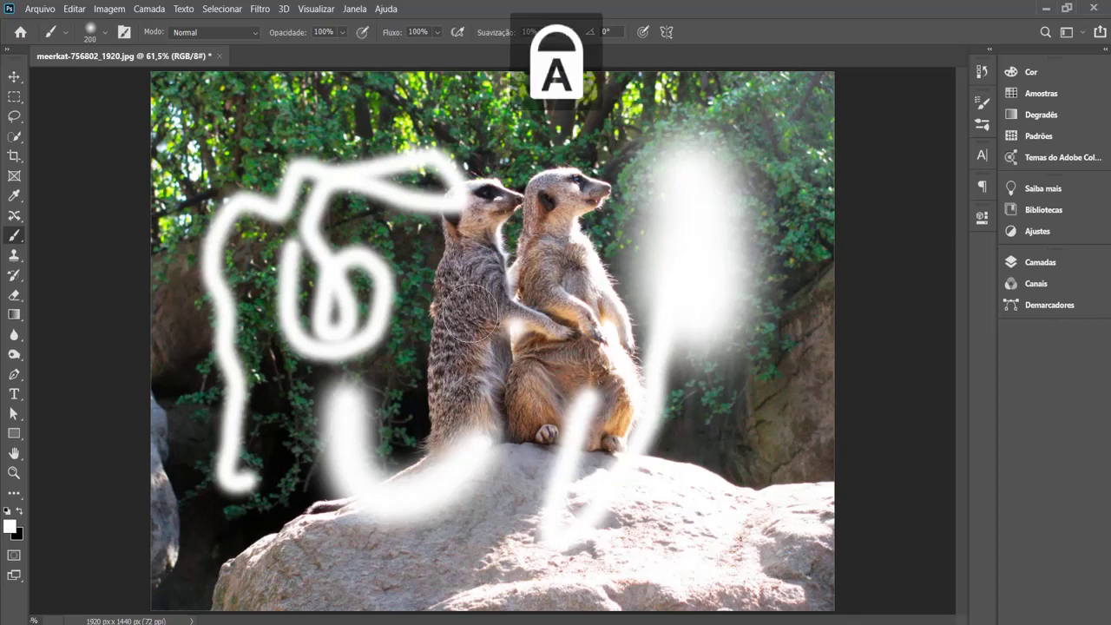
{"action": "key", "text": "Caps_Lock"}
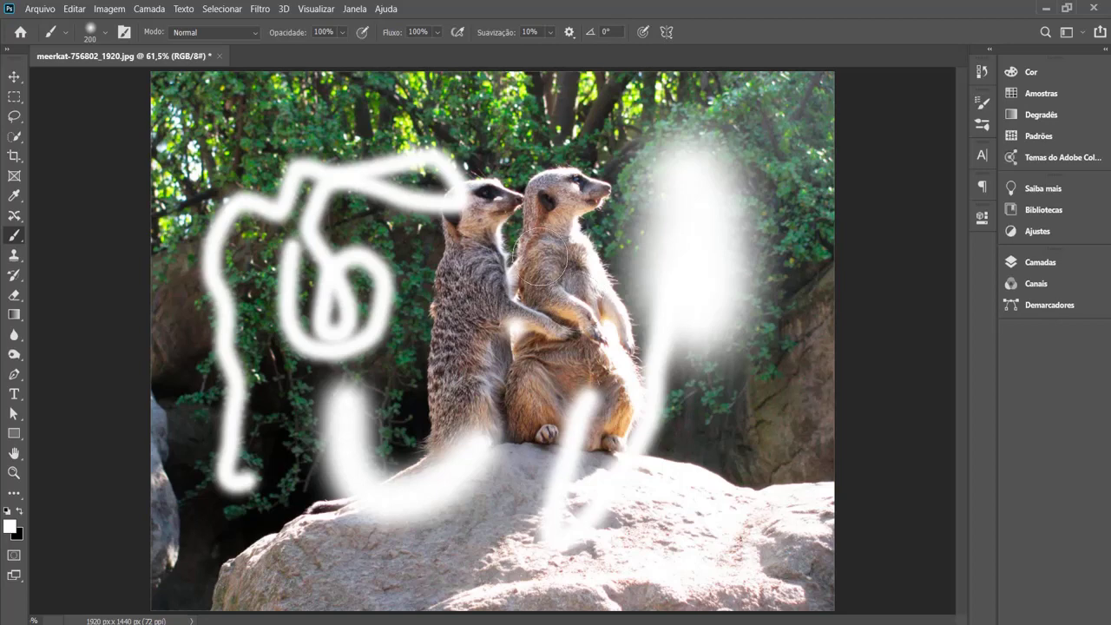
Paint broad white strokes over the meerkats and foliage, revert the photo to its last saved state, and look up the Revert command
{"action": "mouse_move", "coordinate": [555, 260]}
{"action": "left_mouse_down"}
{"action": "mouse_move", "coordinate": [512, 321]}
{"action": "mouse_move", "coordinate": [520, 281]}
{"action": "mouse_move", "coordinate": [460, 388]}
{"action": "left_mouse_up"}
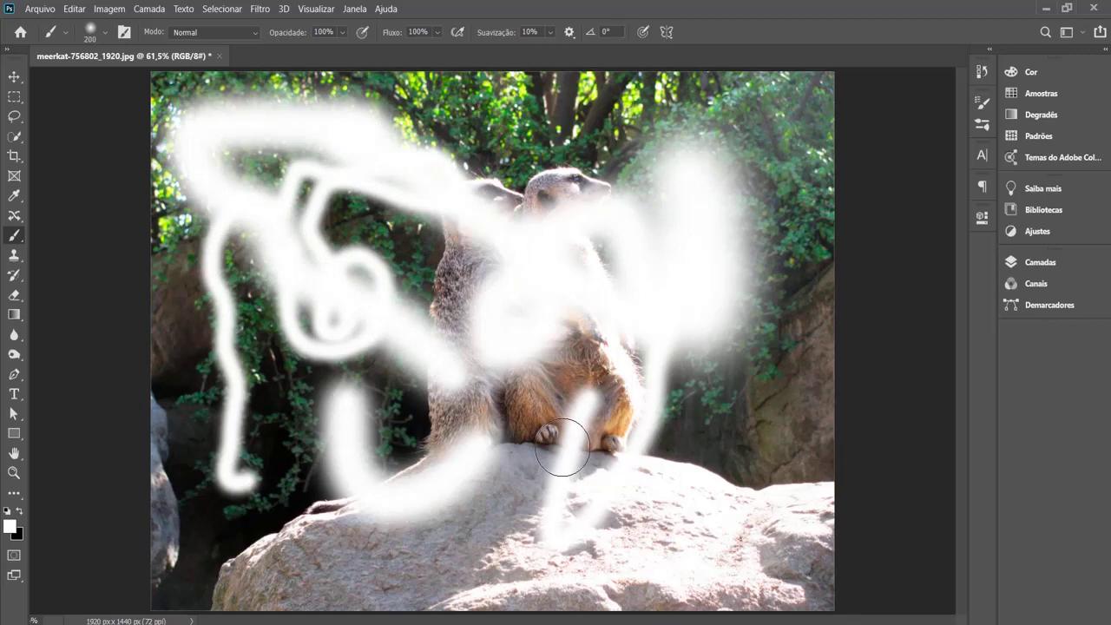
{"action": "key", "text": "F12"}
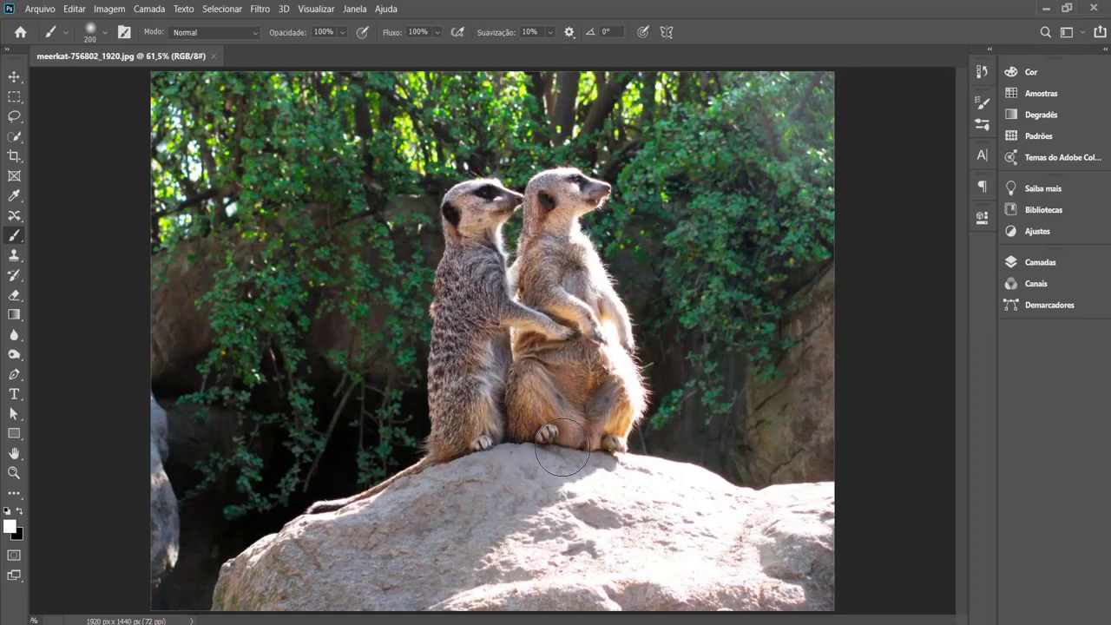
{"action": "left_click", "coordinate": [40, 11]}
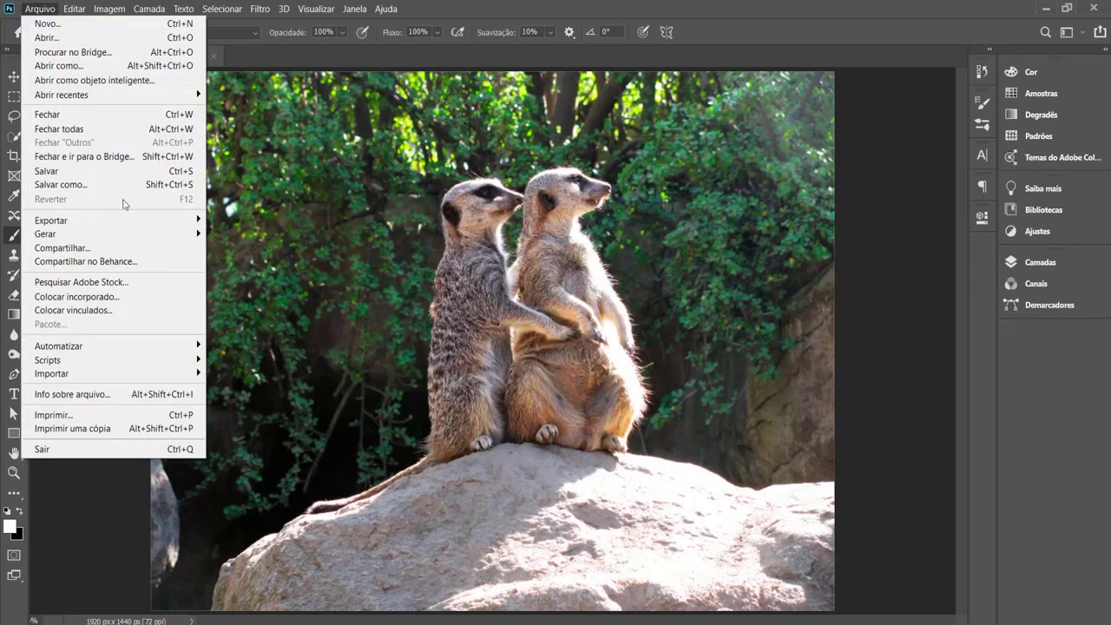
{"action": "left_click", "coordinate": [455, 294]}
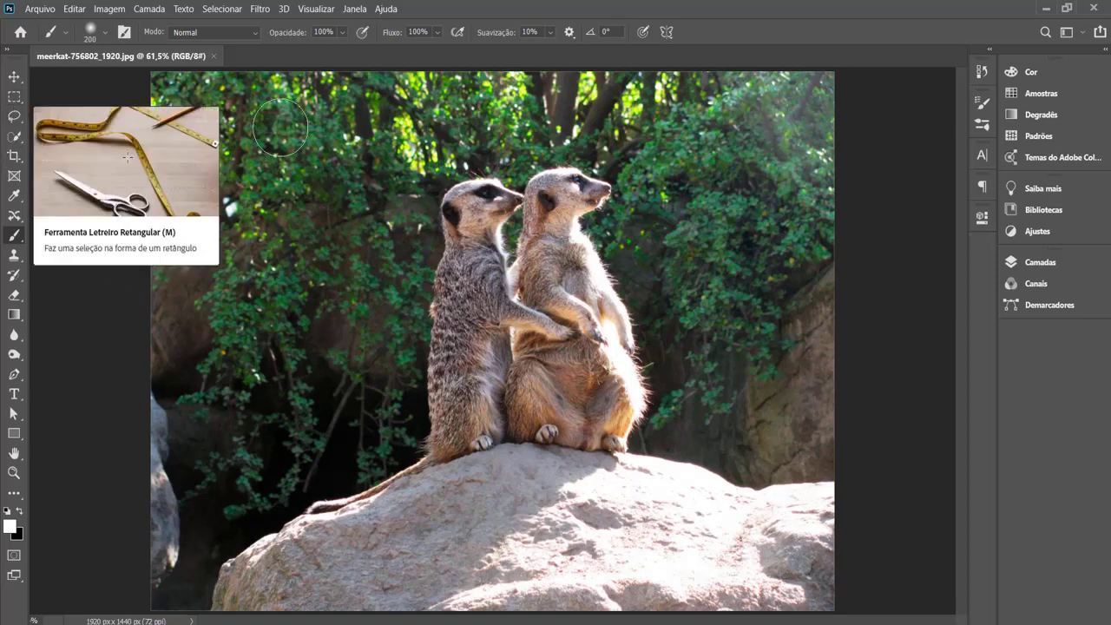
Show the Layers panel, unlock the background layer, and start Free Transform on it
{"action": "left_click", "coordinate": [1047, 260]}
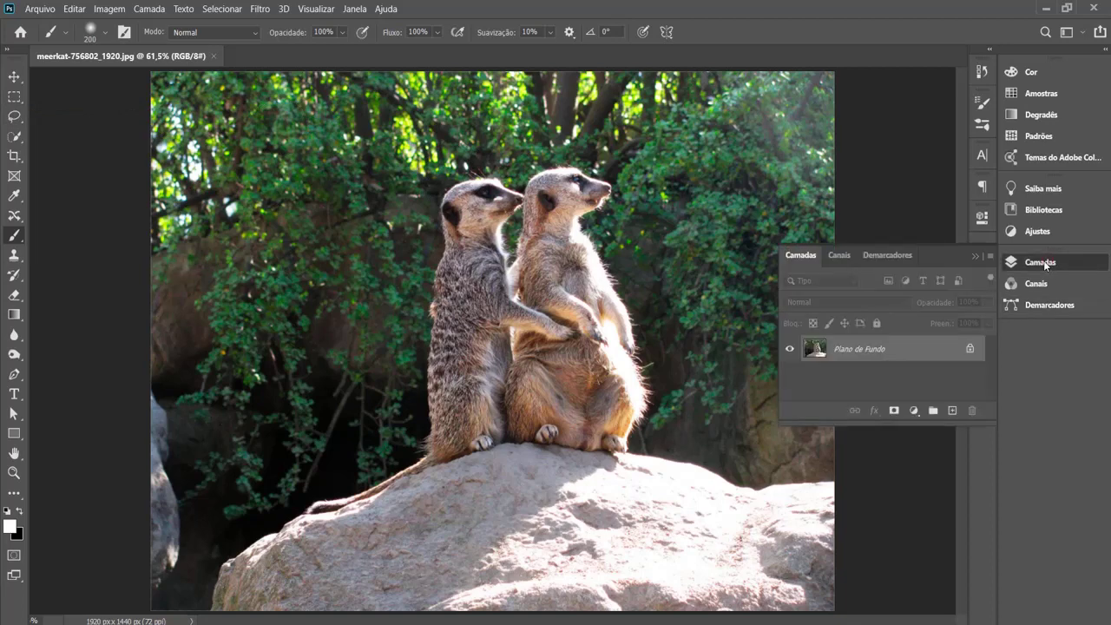
{"action": "left_click", "coordinate": [969, 350]}
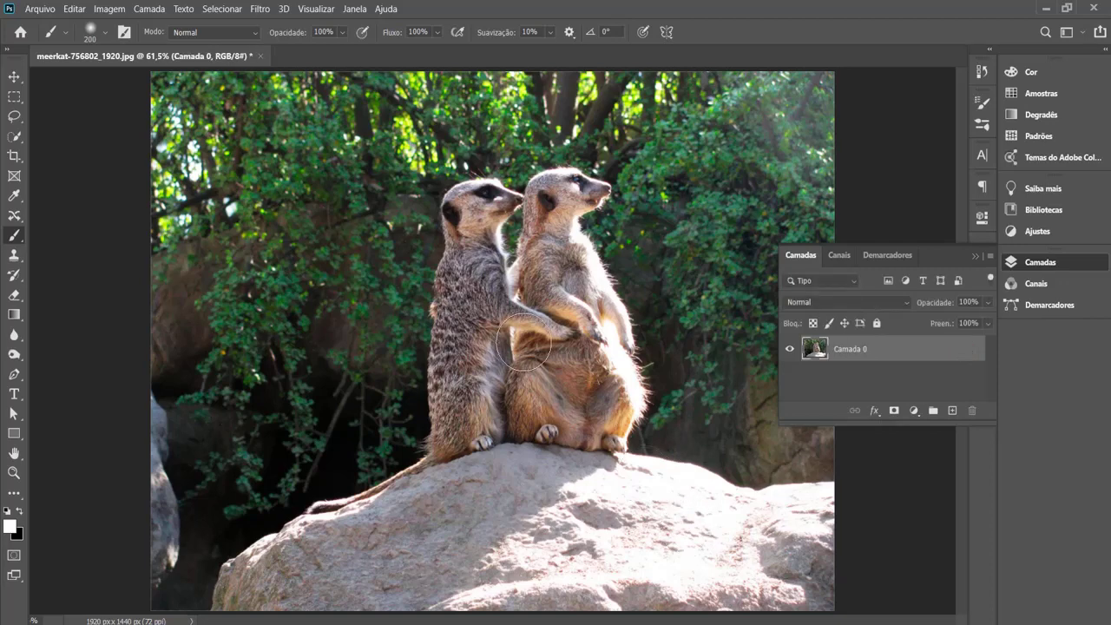
{"action": "key", "text": "ctrl+t"}
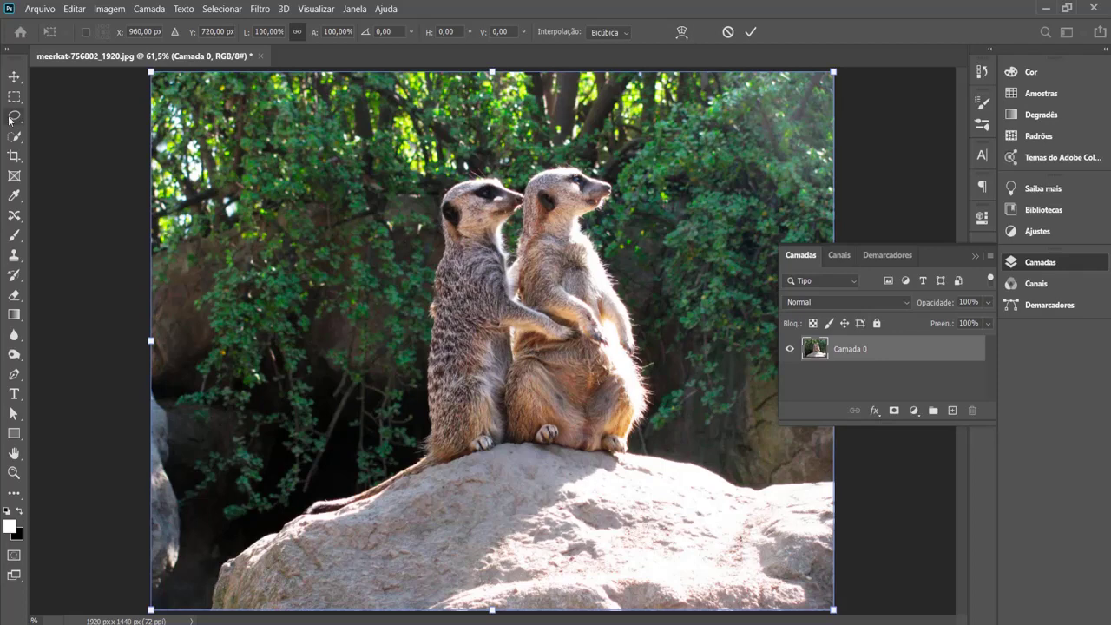
{"action": "left_click", "coordinate": [74, 11]}
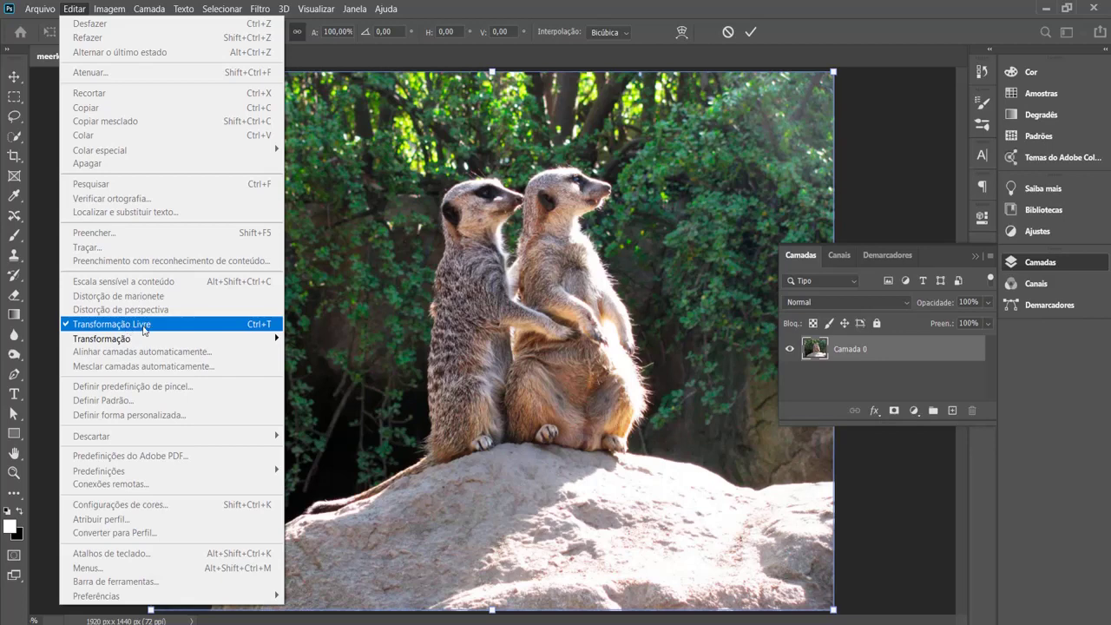
{"action": "left_click", "coordinate": [831, 77]}
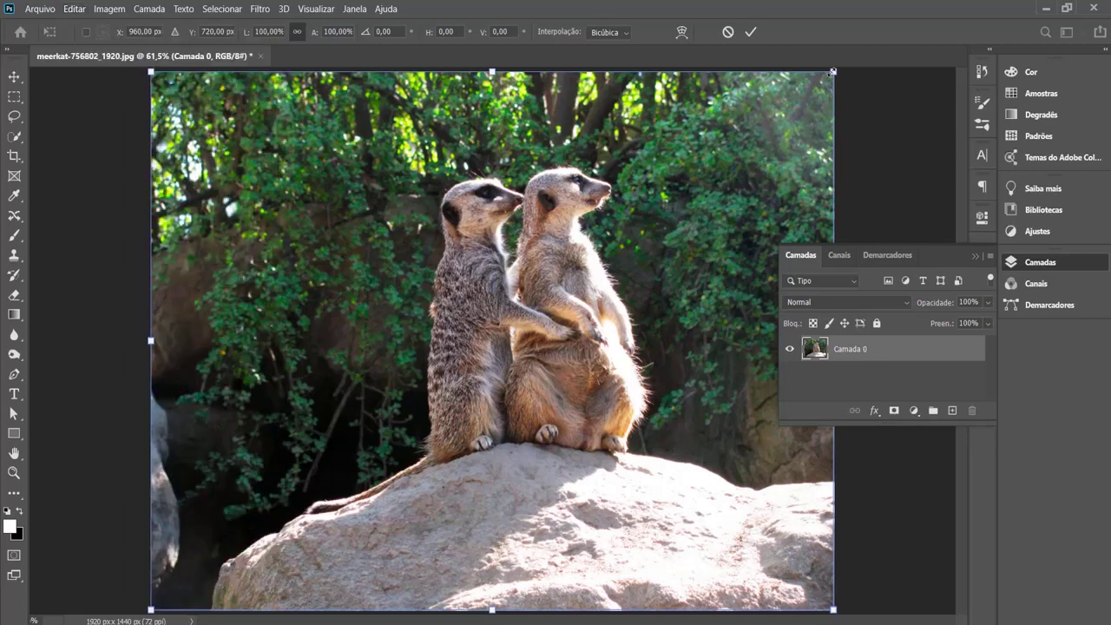
Scale the photo layer down to about 66.48%, reposition it near the canvas centre and rotate it about -0.14°
{"action": "left_click_drag", "start_coordinate": [832, 76], "coordinate": [590, 270]}
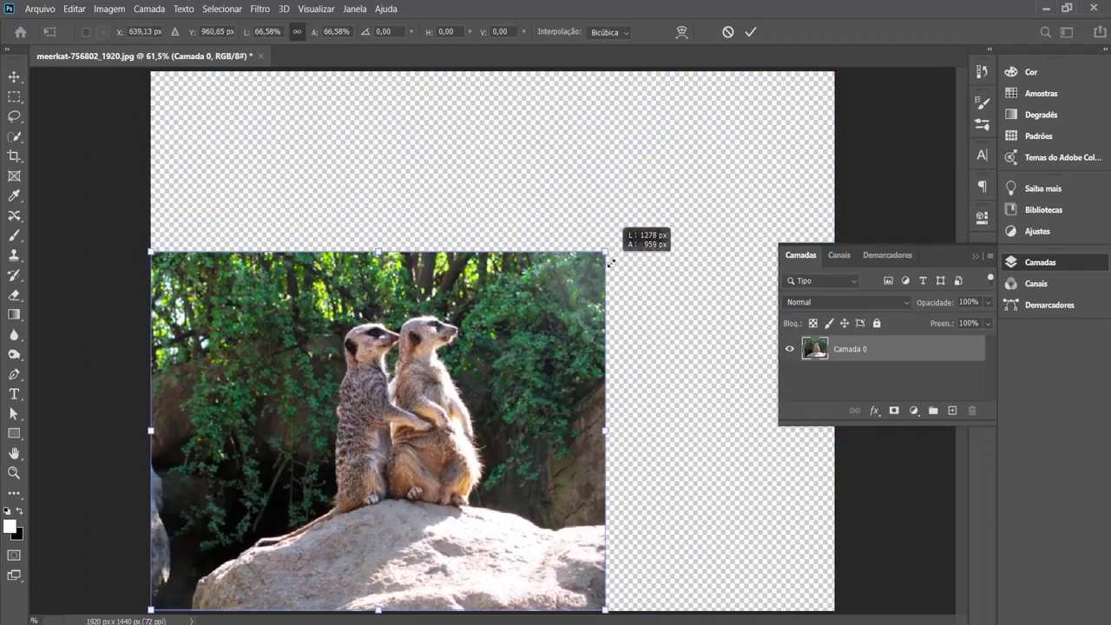
{"action": "left_click_drag", "start_coordinate": [563, 352], "coordinate": [613, 276]}
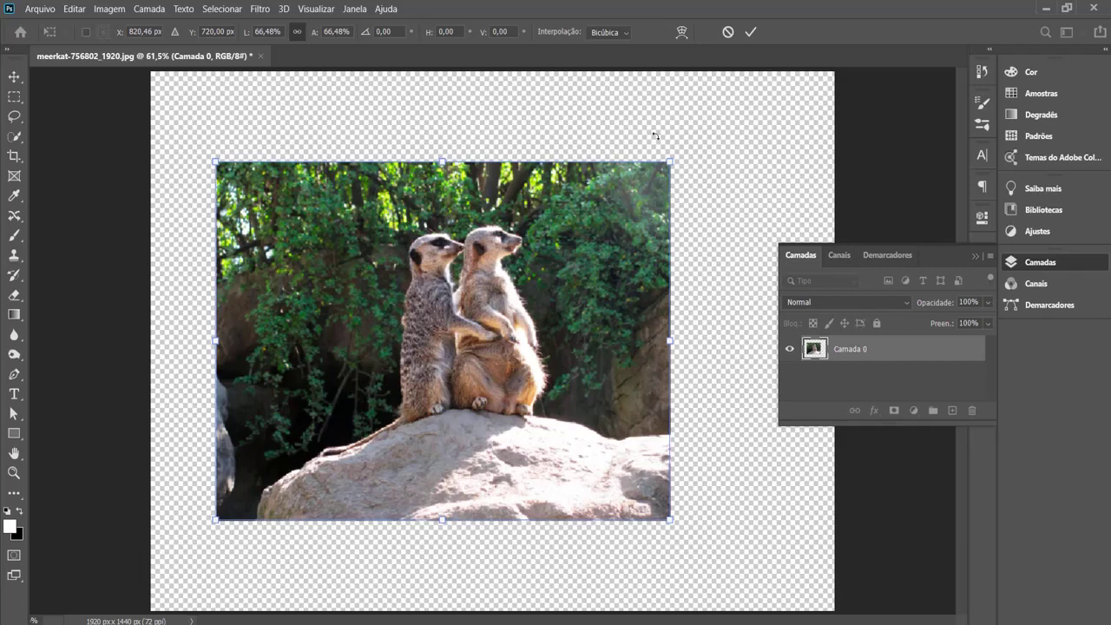
{"action": "left_click_drag", "start_coordinate": [604, 223], "coordinate": [634, 232]}
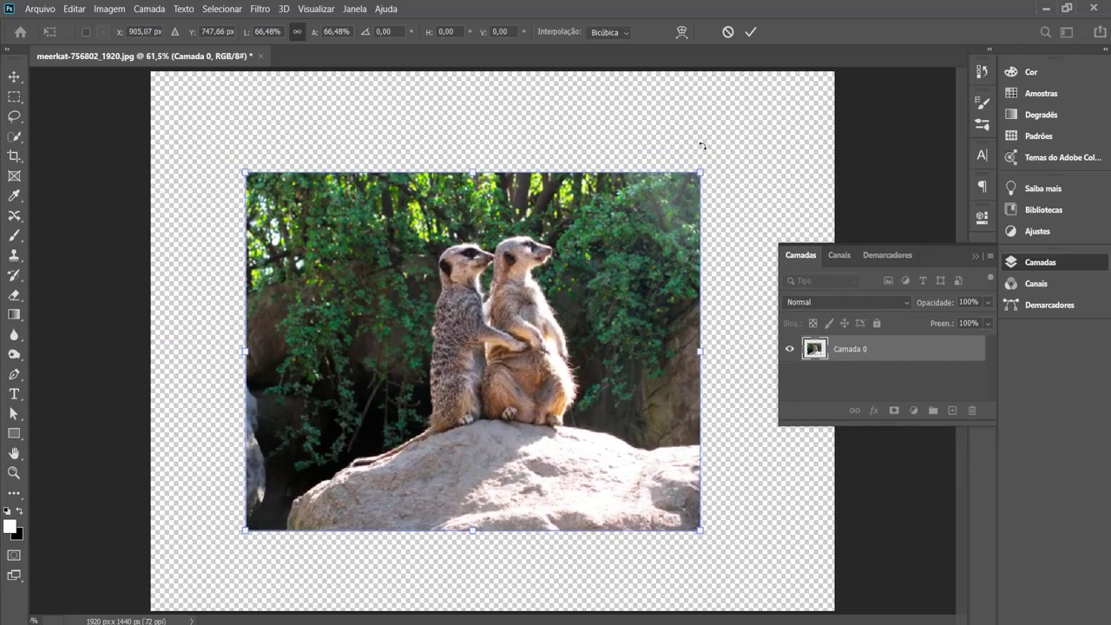
{"action": "left_click_drag", "start_coordinate": [703, 144], "coordinate": [744, 115]}
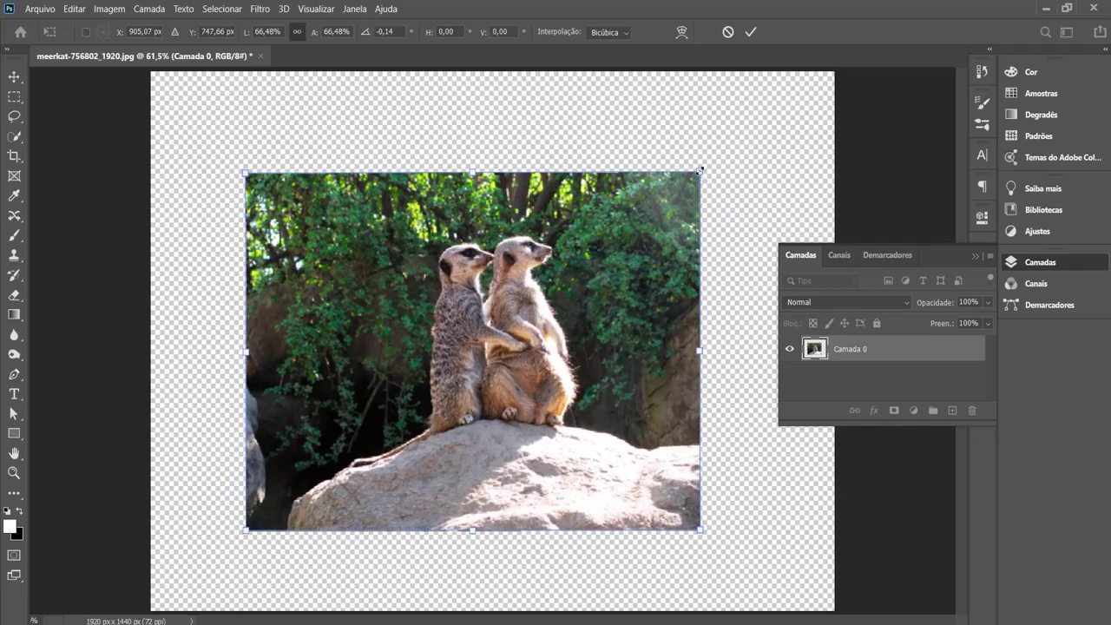
Scale the photo layer to about 55.14%, reposition and apply the transform, and revert the photo to its last saved state
{"action": "left_click_drag", "start_coordinate": [700, 171], "coordinate": [623, 232]}
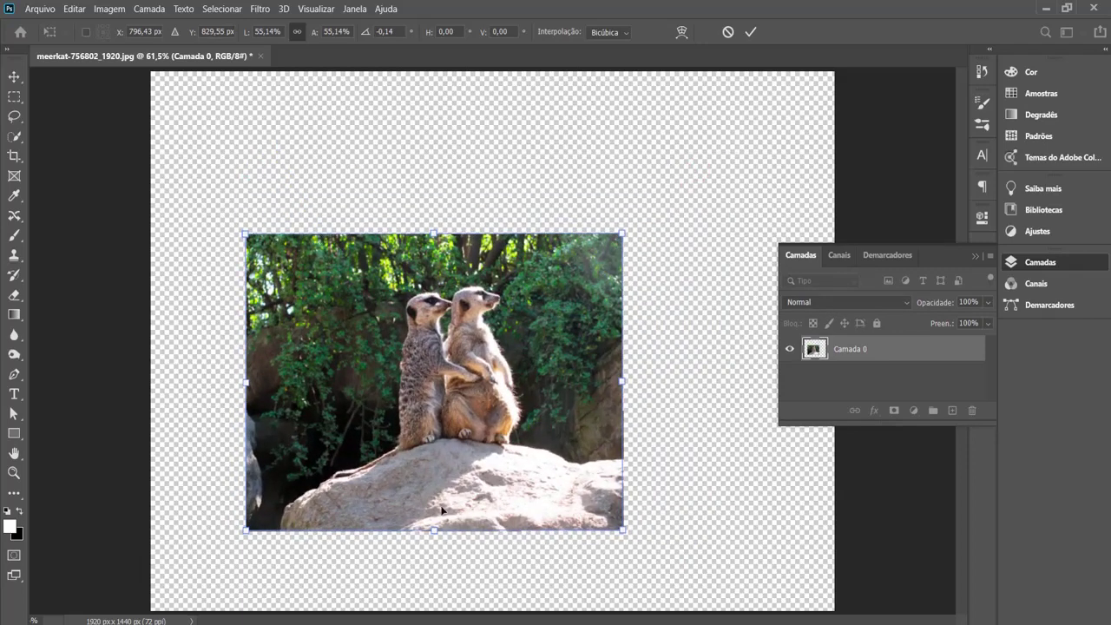
{"action": "left_click_drag", "start_coordinate": [390, 353], "coordinate": [365, 301]}
{"action": "key", "text": "Return"}
{"action": "key", "text": "b"}
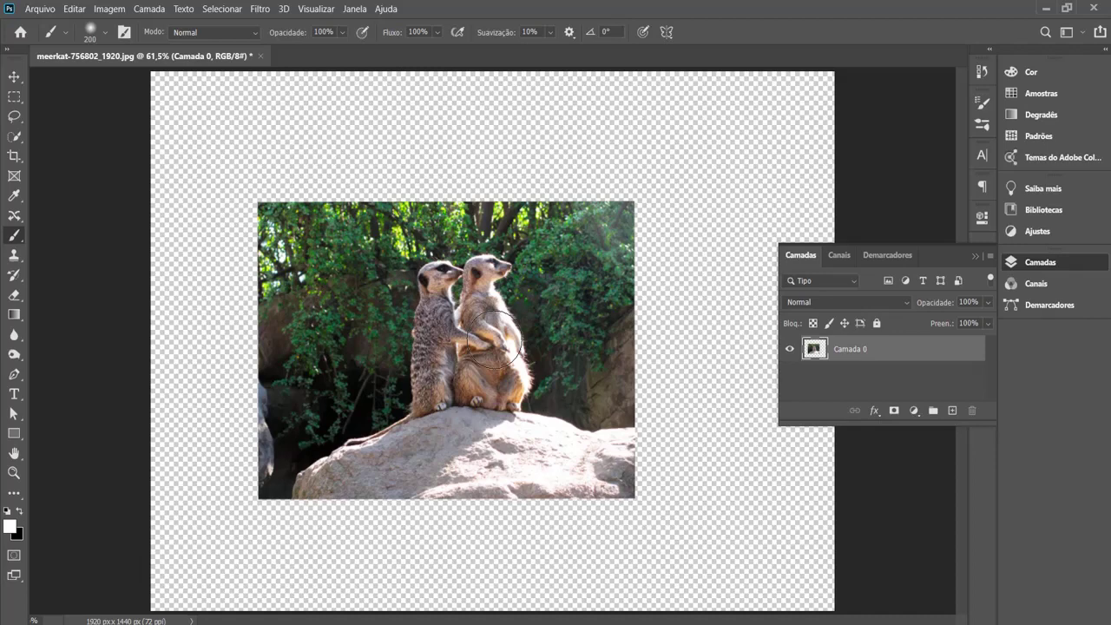
{"action": "key", "text": "F12"}
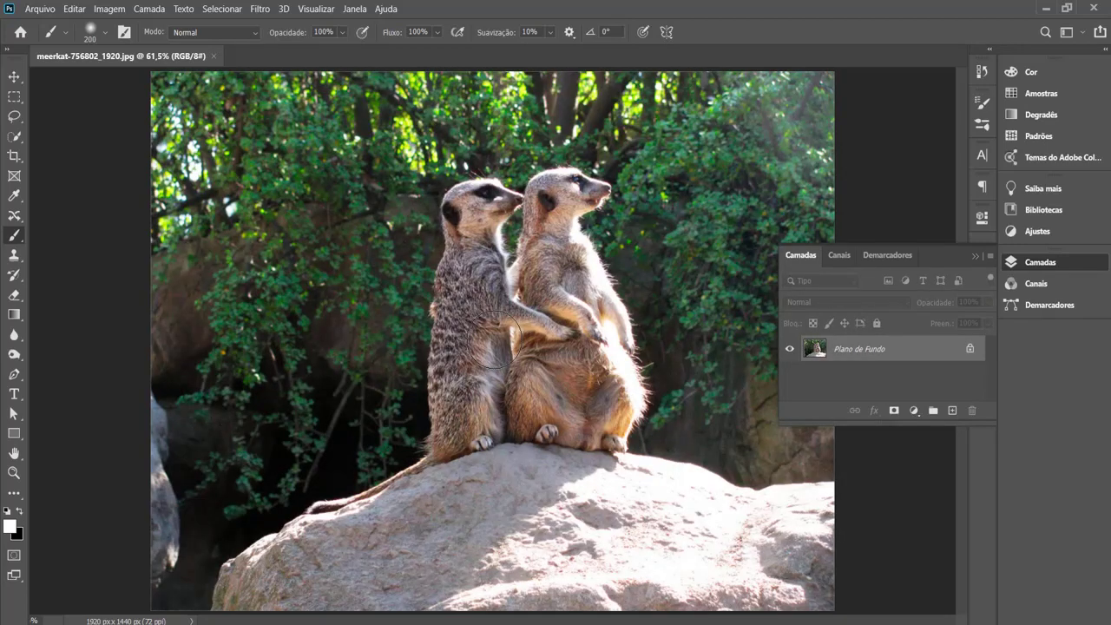